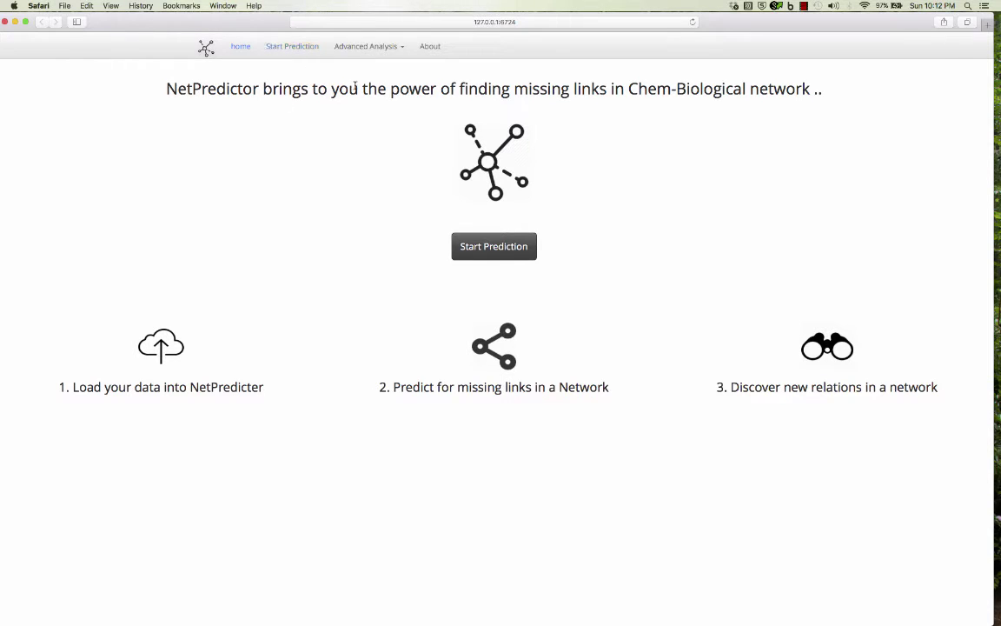
- Set up a prediction with Custom Data and Network Based Inference, keeping Alpha and Lambda at 0.5
click(270, 50)
click(242, 50)
click(468, 246)
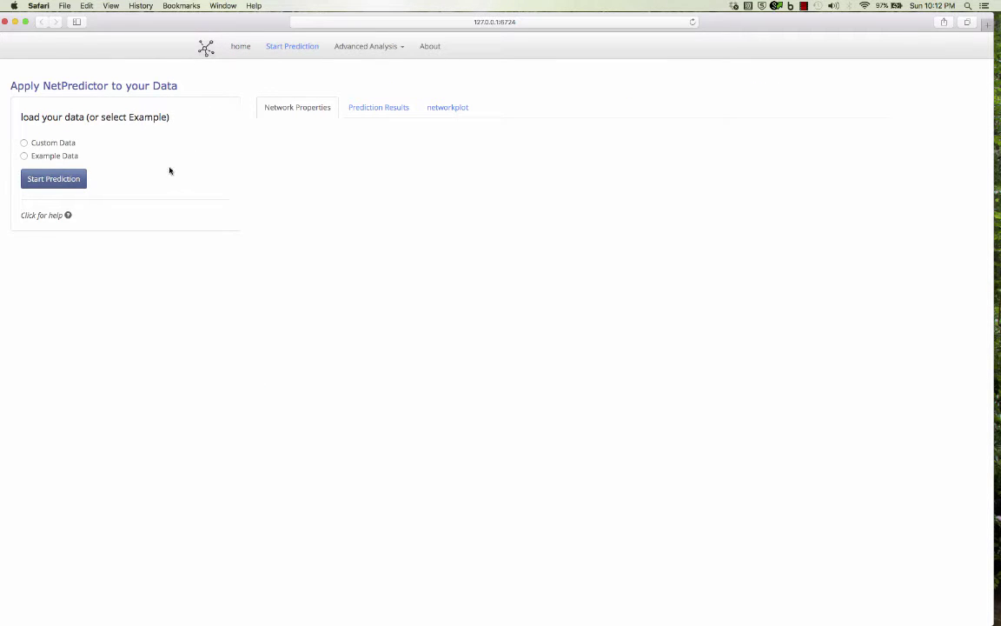
click(25, 144)
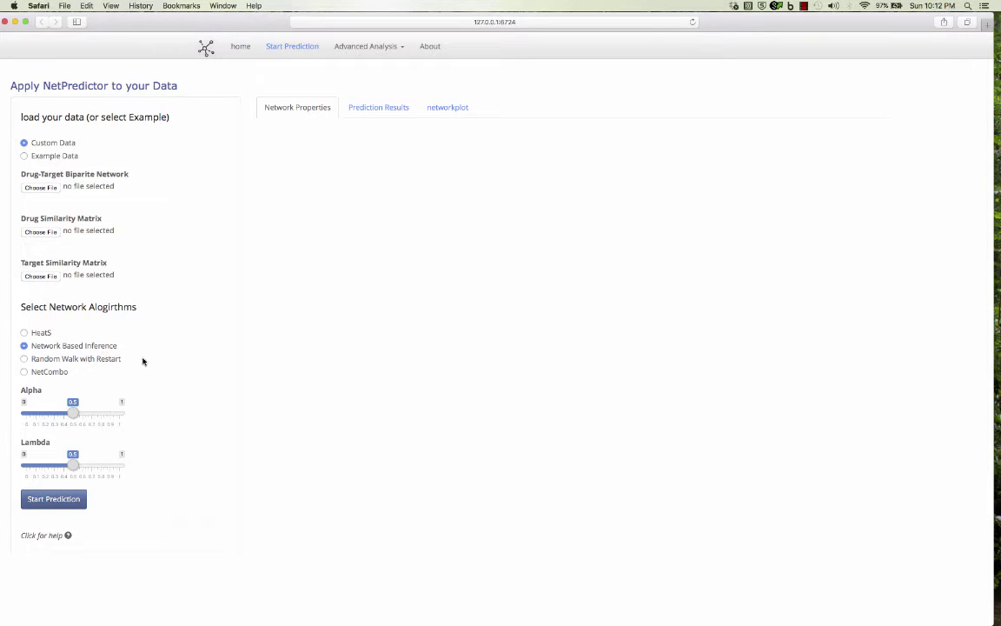
click(25, 359)
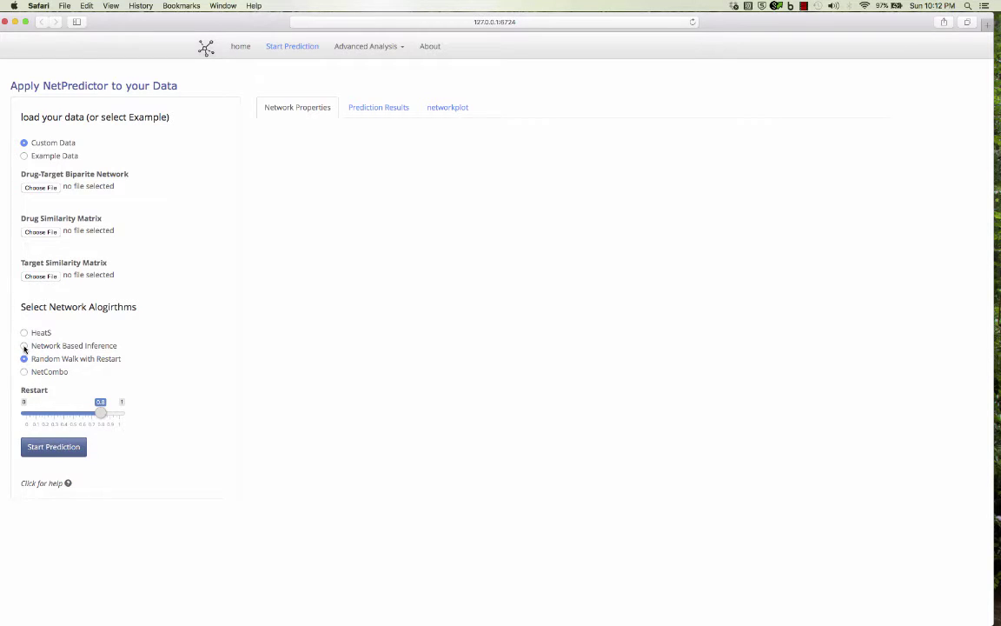
click(24, 346)
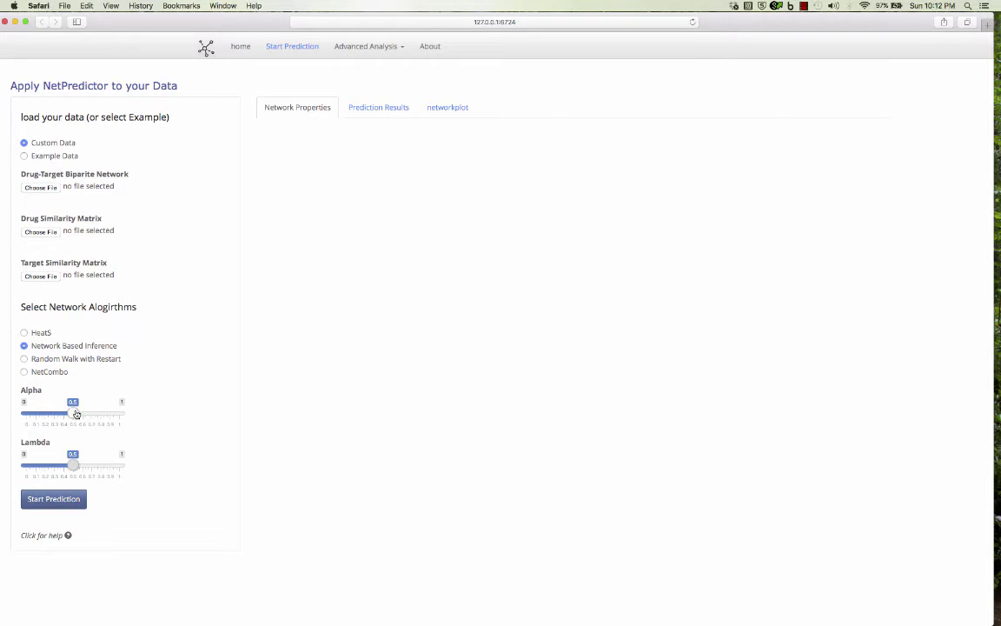
click(67, 536)
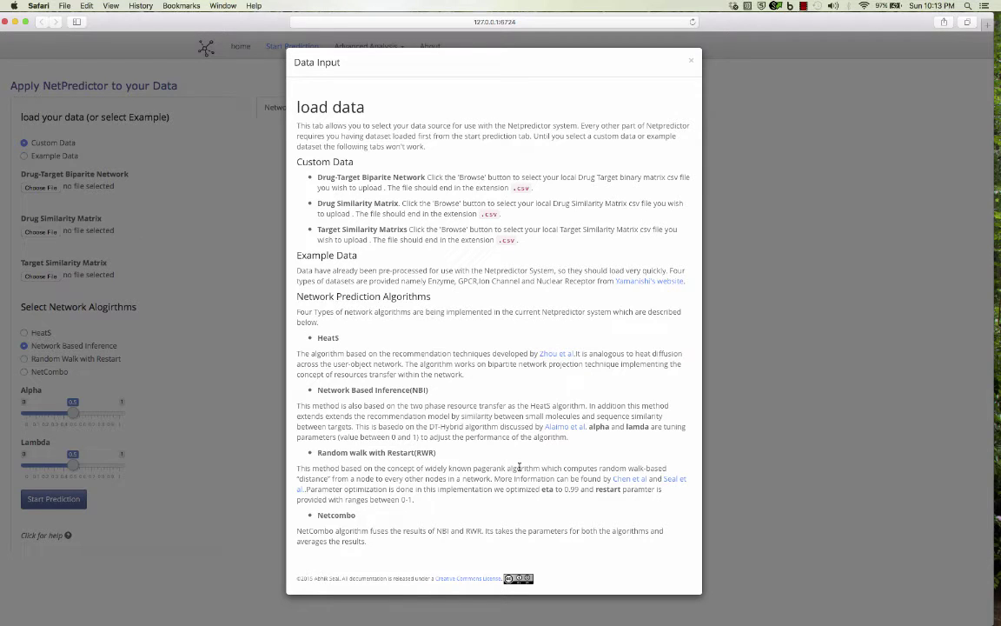
click(694, 62)
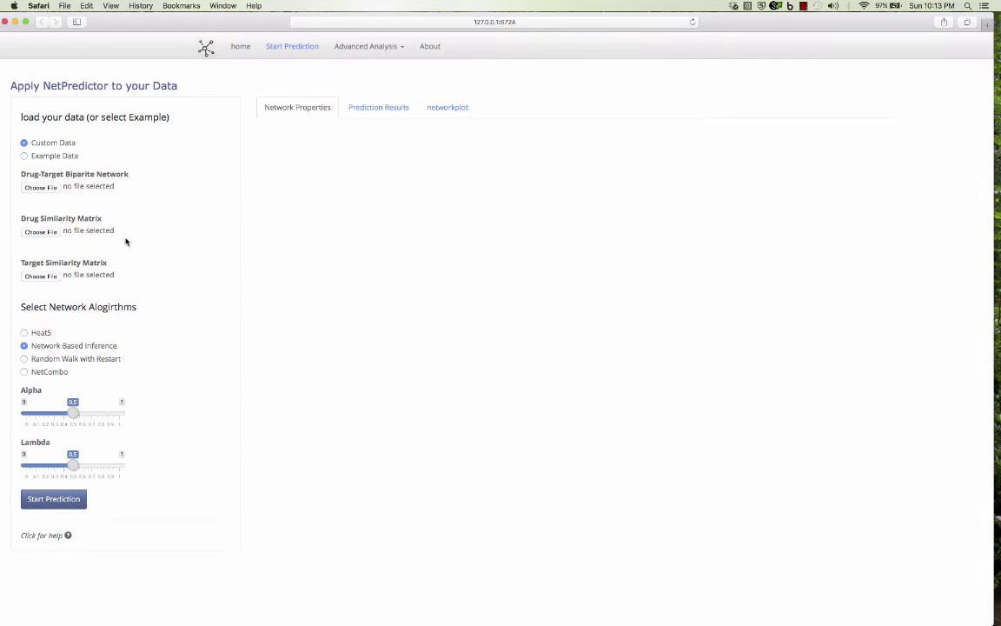
- Run a HeatS prediction on the Ion Channel example dataset
click(23, 155)
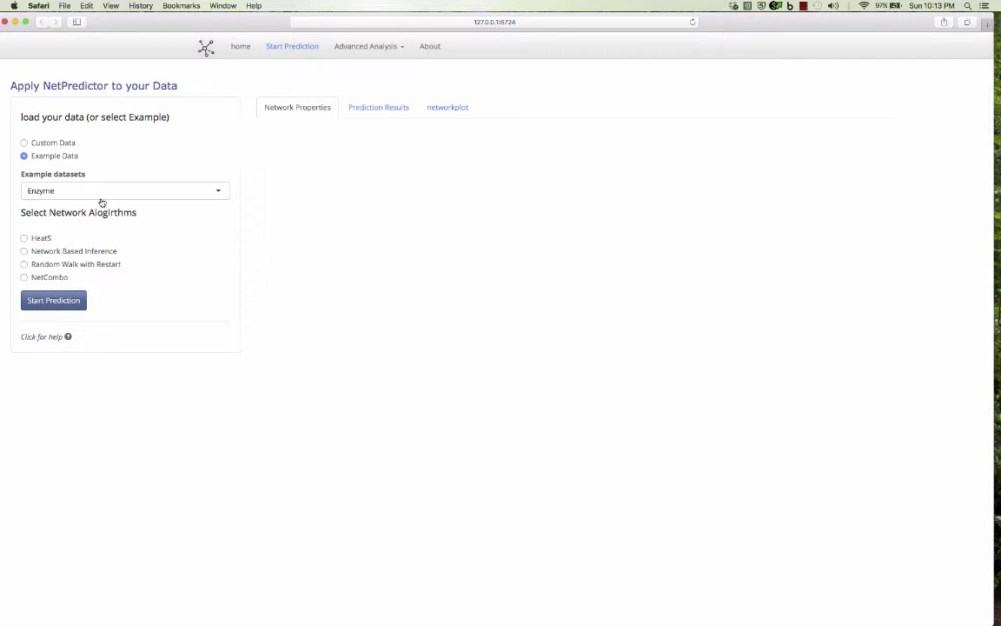
click(101, 194)
click(52, 237)
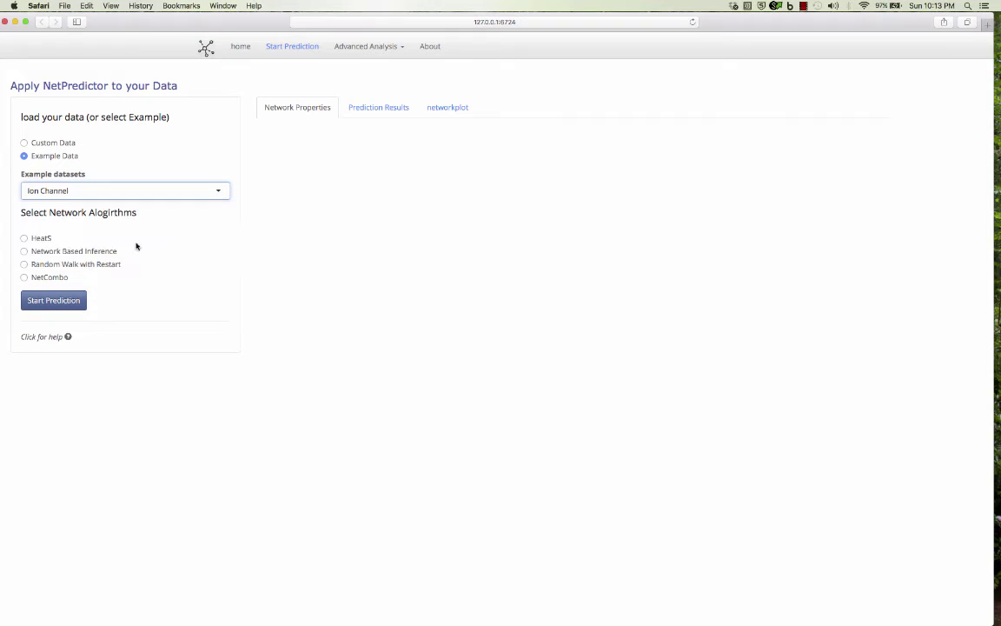
click(24, 237)
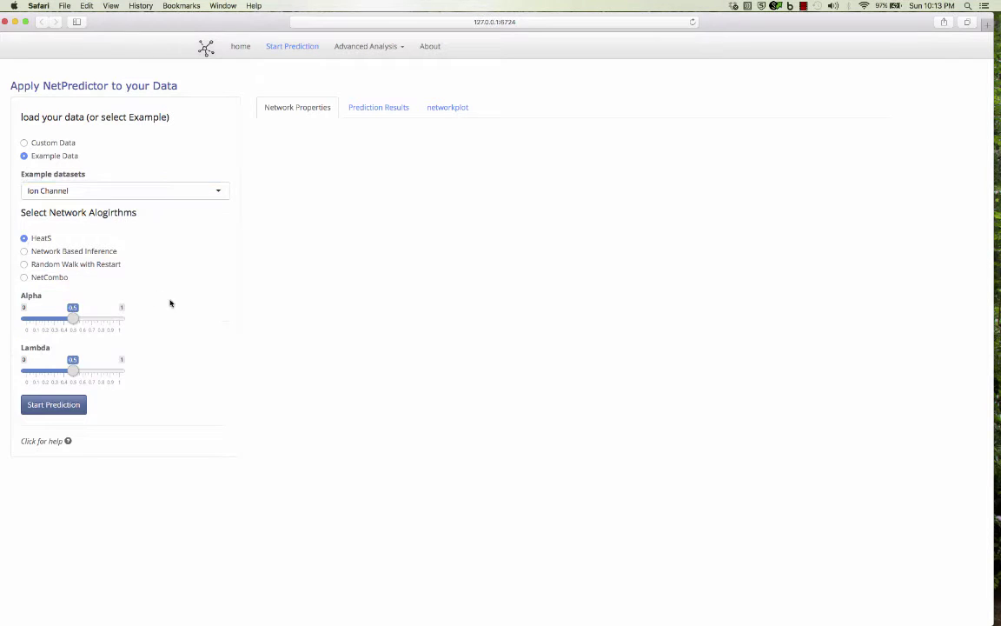
click(80, 407)
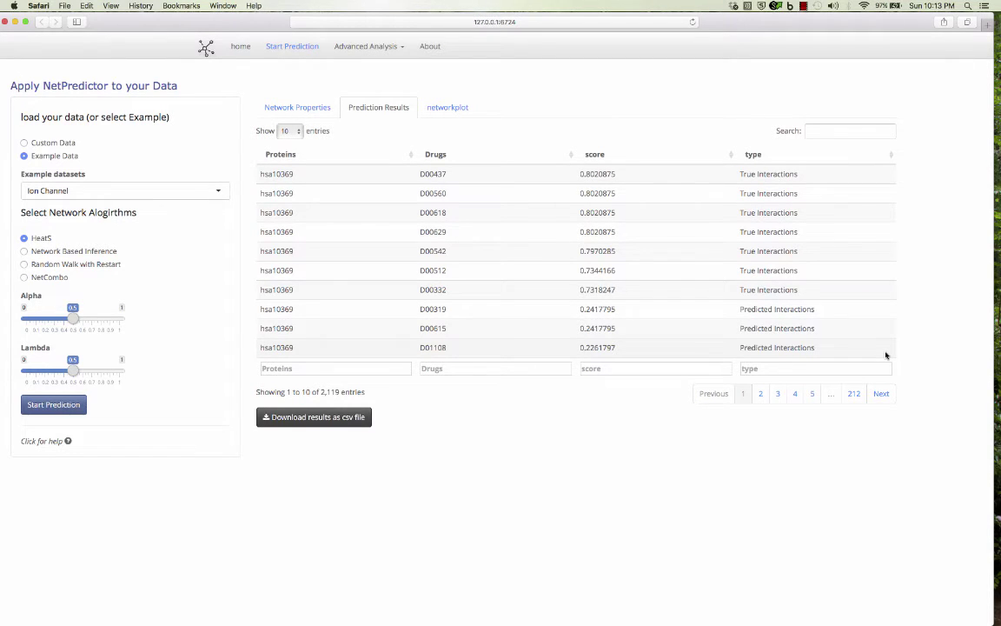
- Filter Prediction Results by protein id 'hsa101369', then clear the search to show all 2,119 entries
click(832, 132)
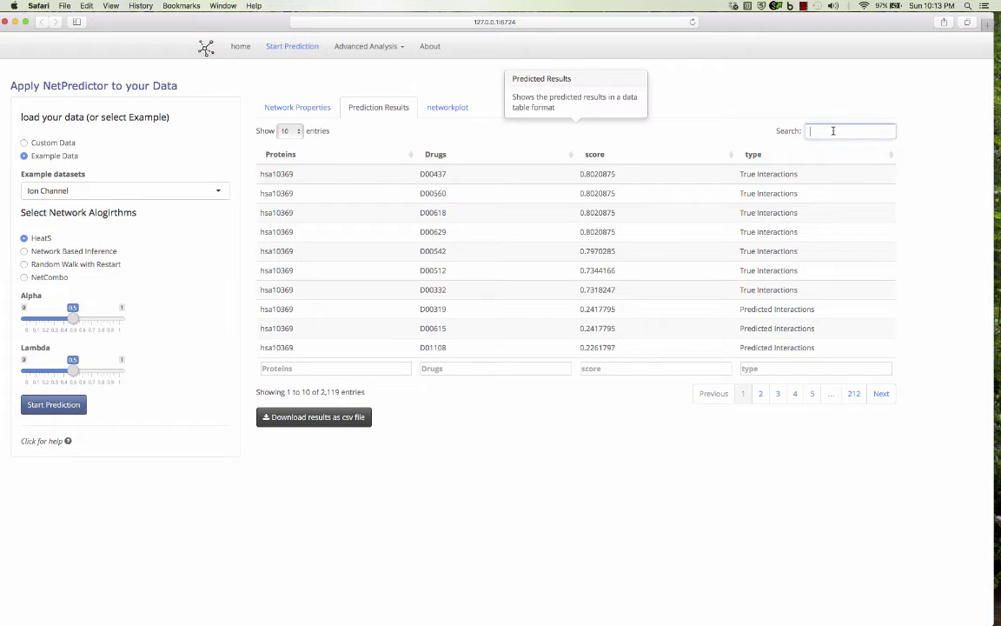
text(hsa1)
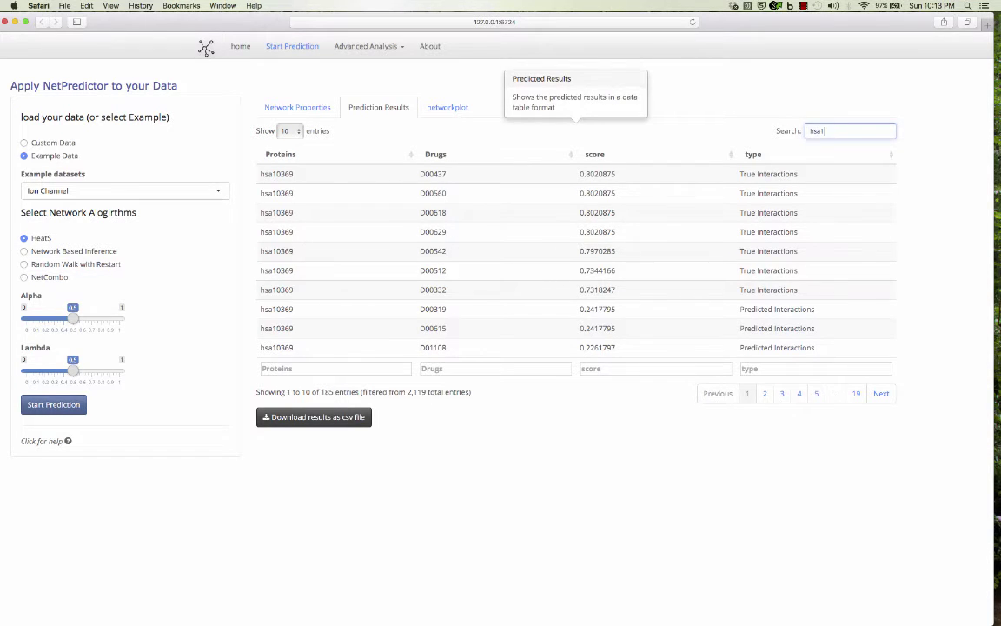
text(01)
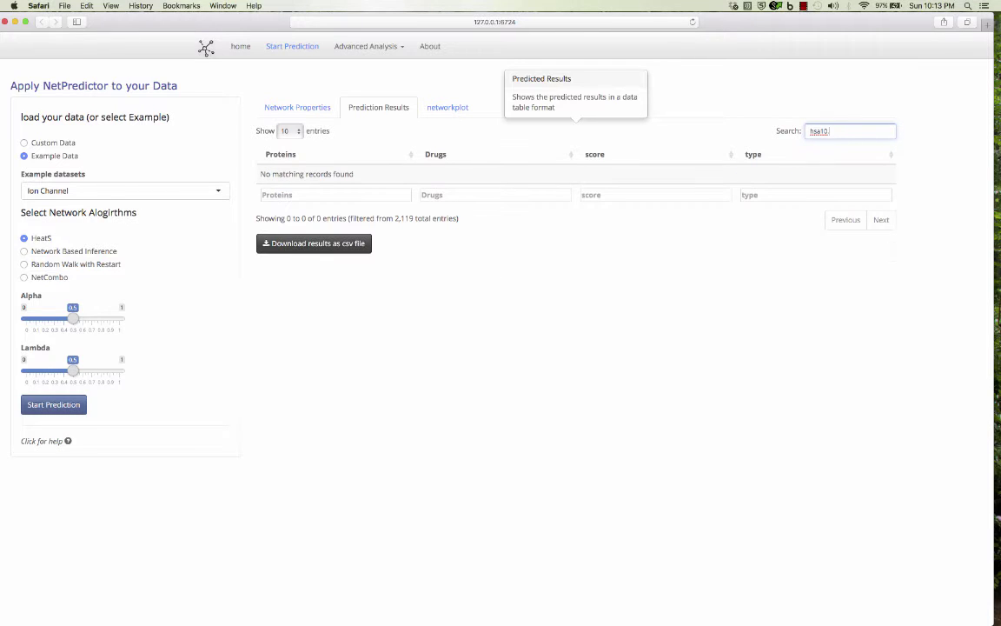
text(369)
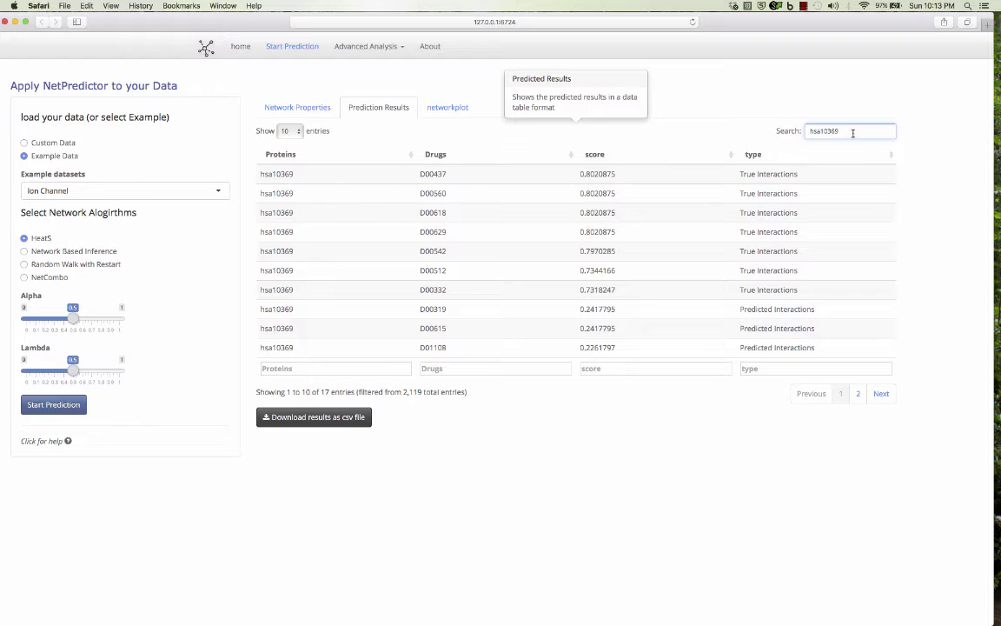
drag(854, 130, 768, 139)
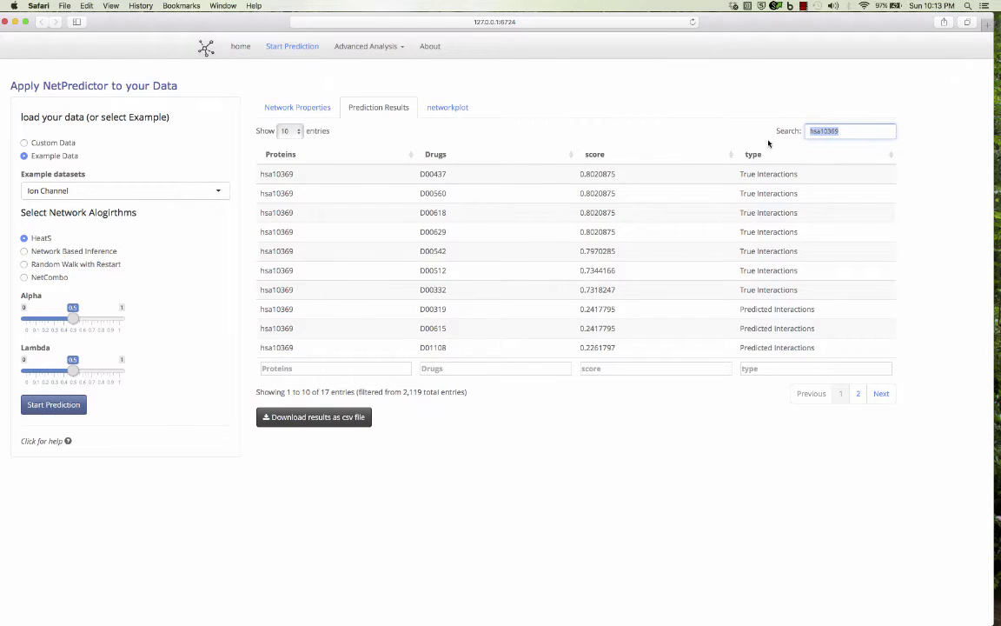
key(BackSpace)
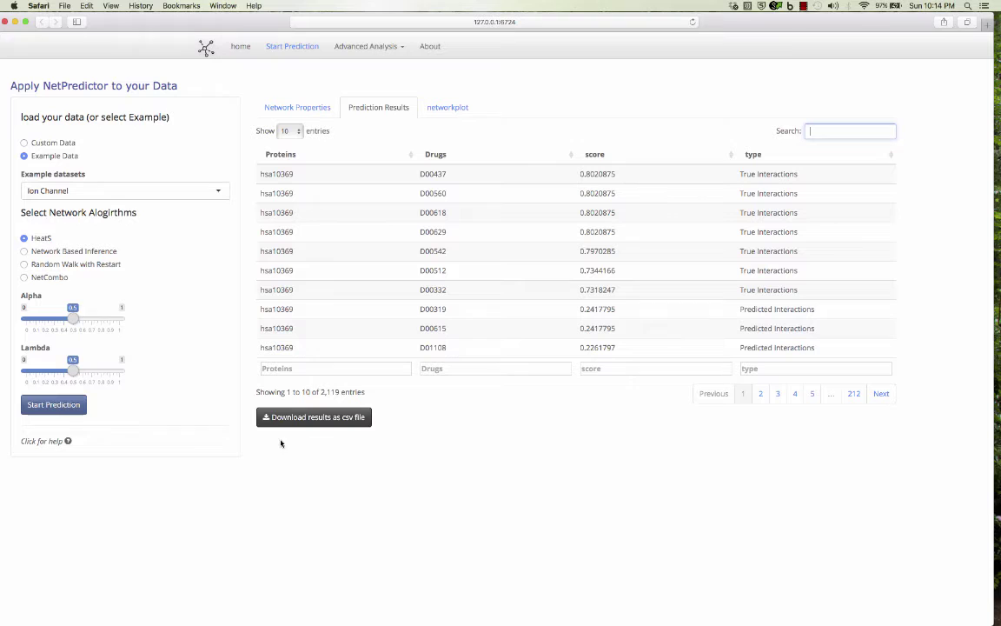
- Show Network Properties and move the NetworkProperties table between the Drugs and Proteins tables
click(301, 109)
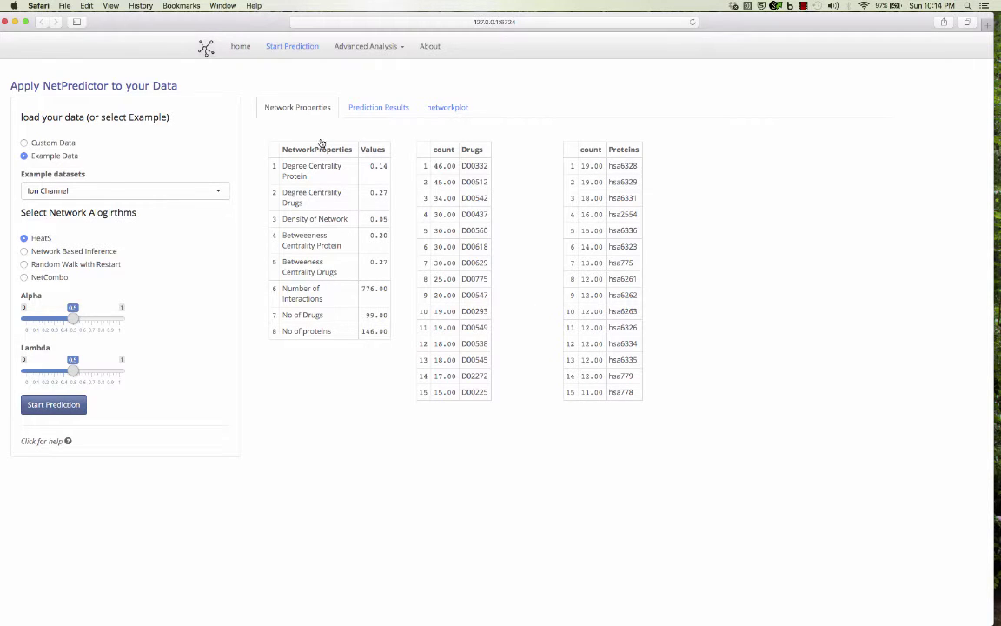
drag(276, 141, 283, 458)
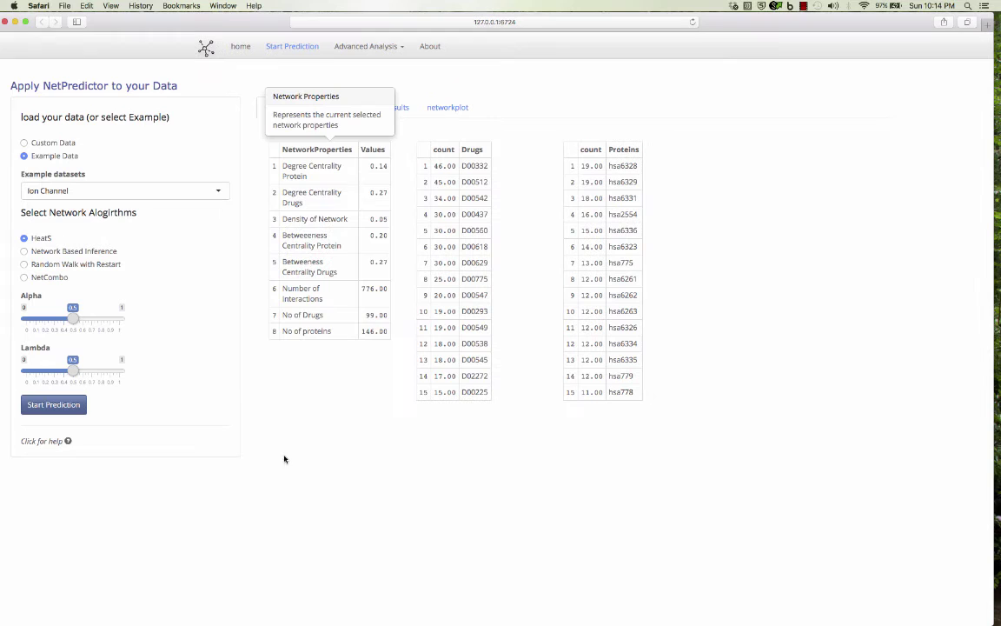
drag(293, 148, 299, 179)
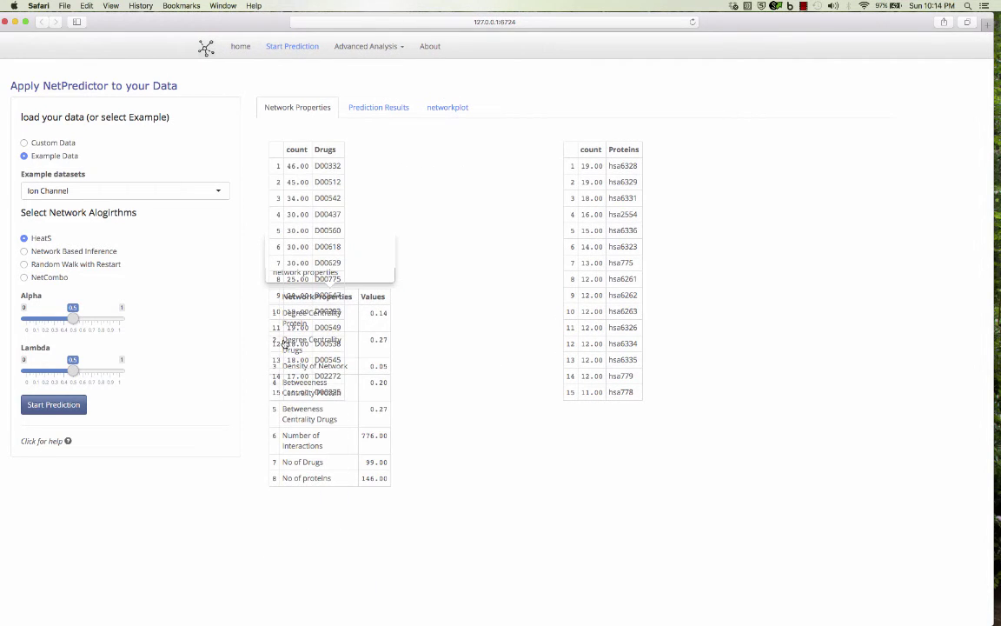
drag(277, 434, 409, 393)
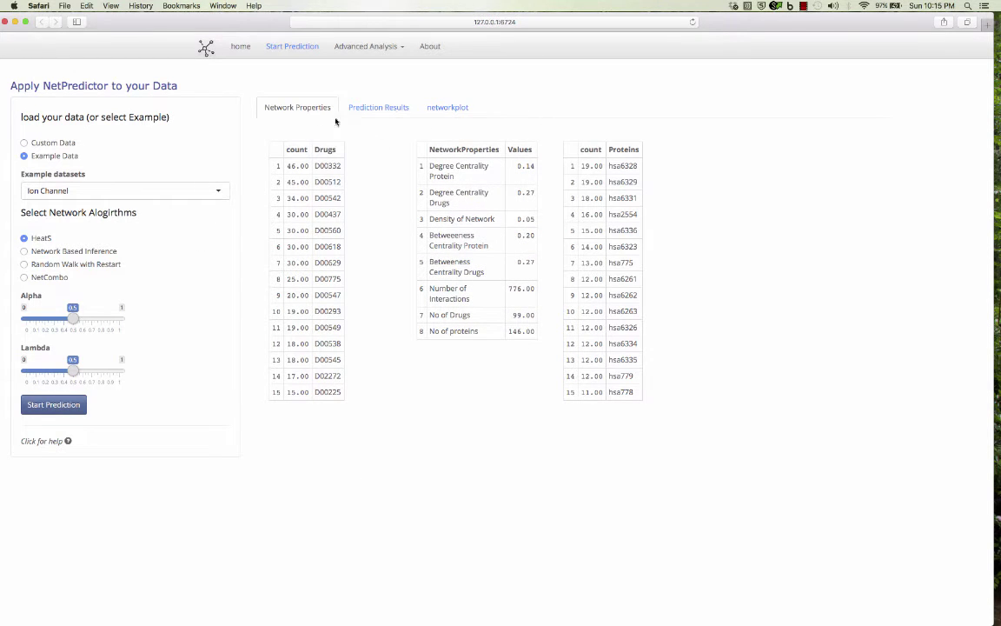
- Show the network plot, zoom into the graph, then fit the whole network back into view
click(456, 108)
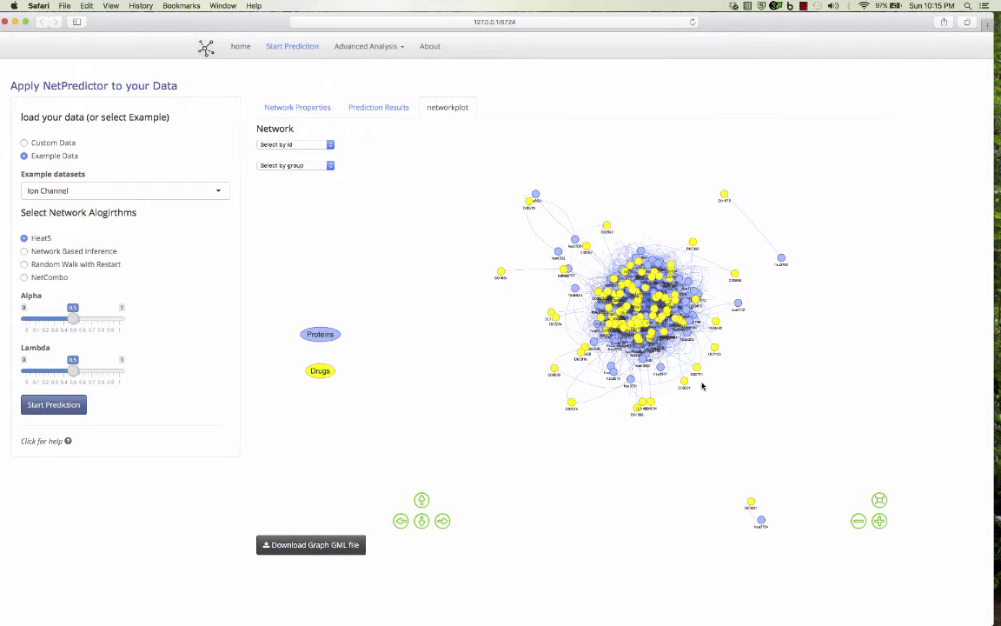
scroll(702, 385, up, 5)
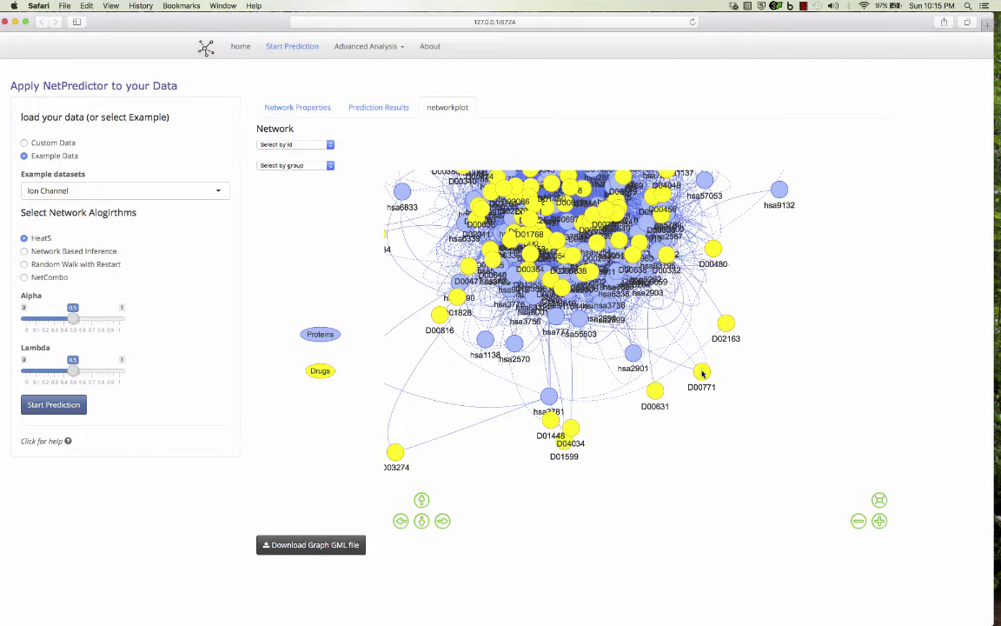
click(880, 501)
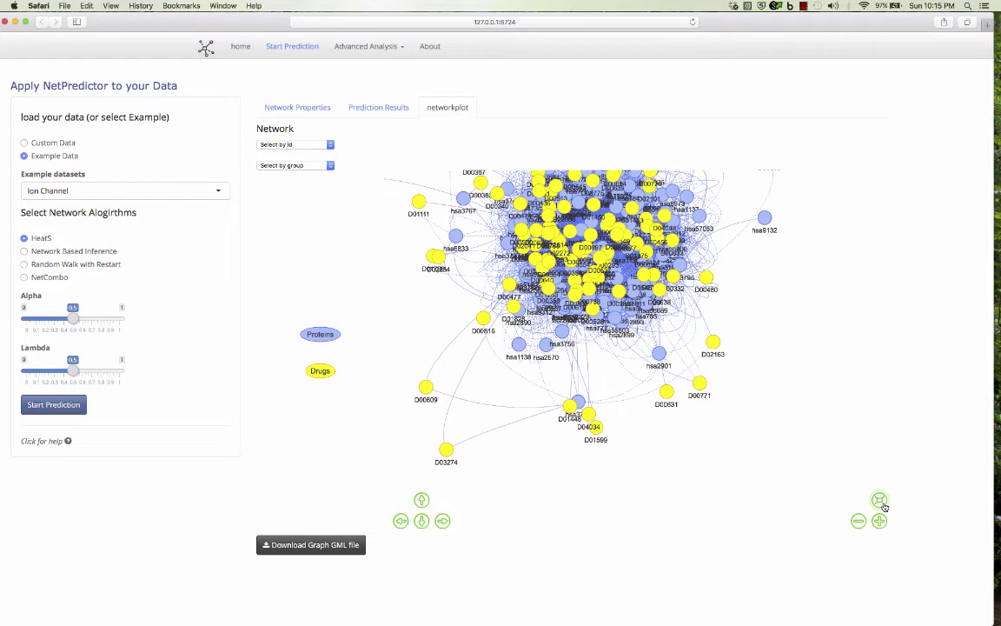
click(879, 500)
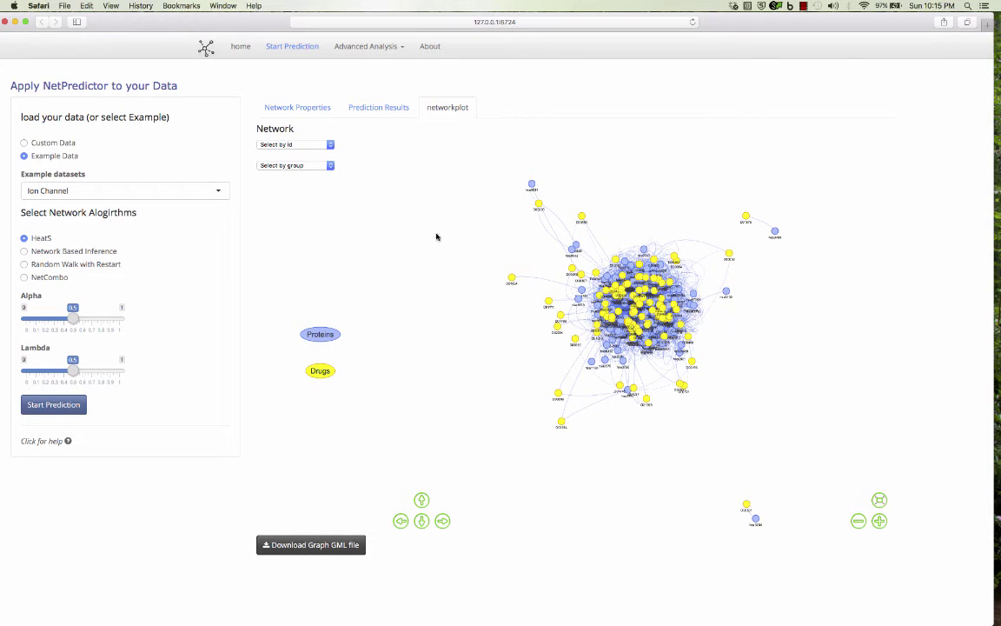
- Highlight protein node hsa2560 in the network plot, then bring up the Advanced Analysis menu
click(306, 146)
click(276, 350)
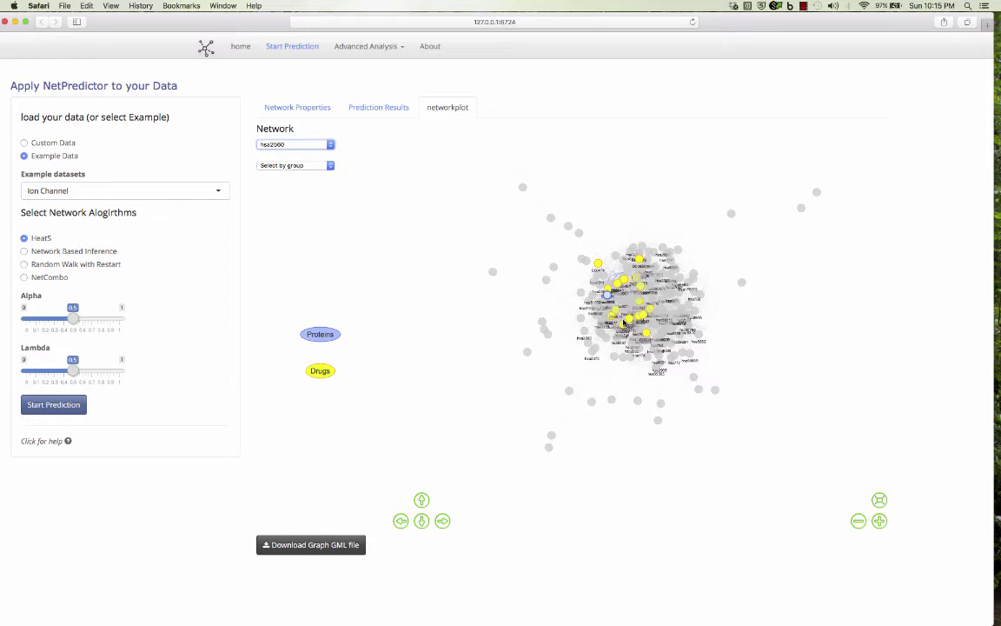
scroll(623, 322, up, 10)
scroll(630, 323, up, 5)
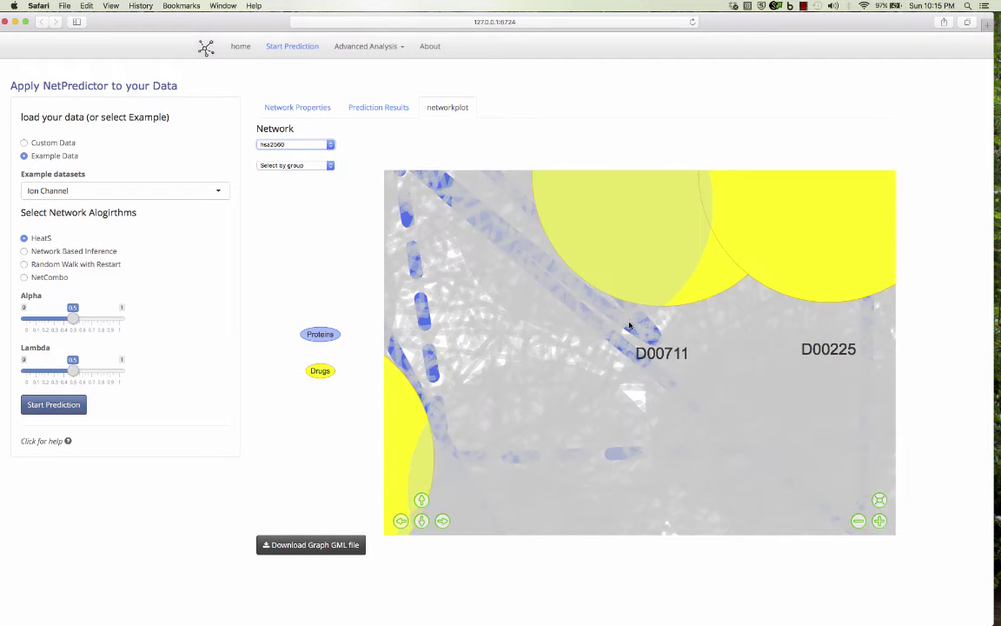
scroll(608, 358, down, 2)
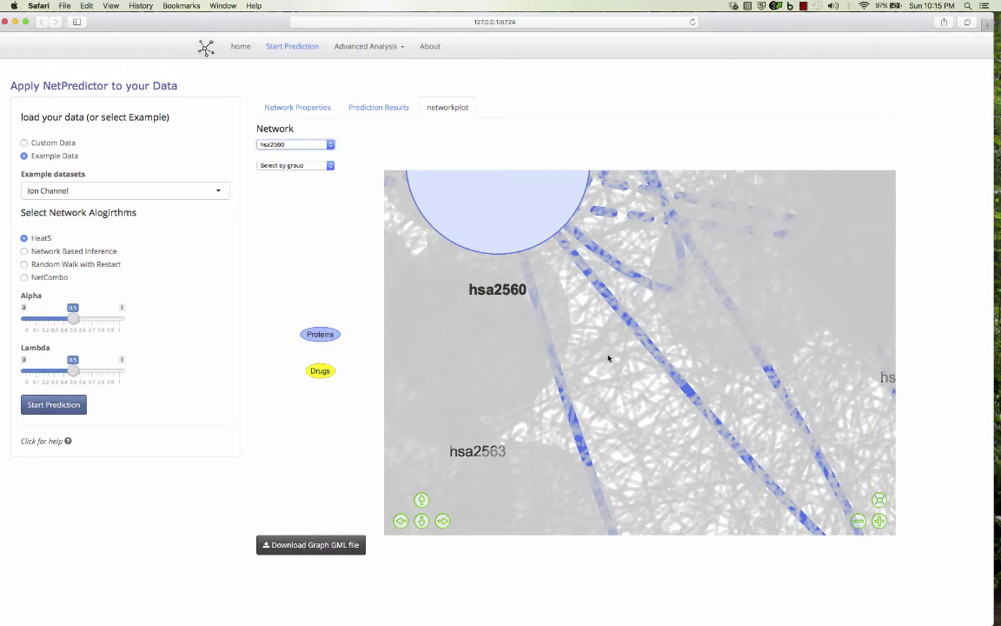
scroll(608, 358, down, 3)
scroll(609, 358, down, 3)
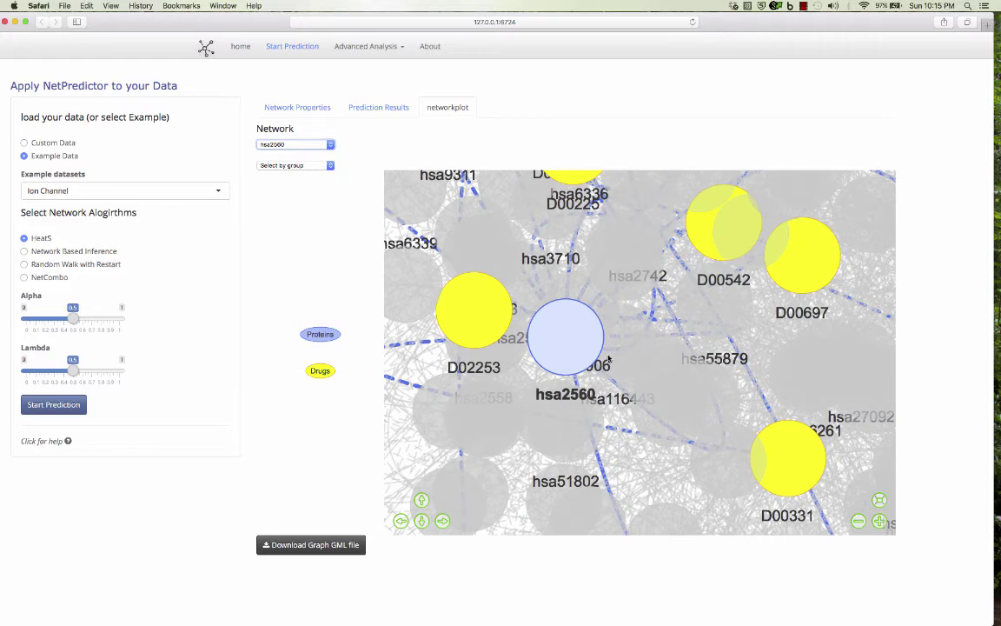
scroll(608, 358, down, 5)
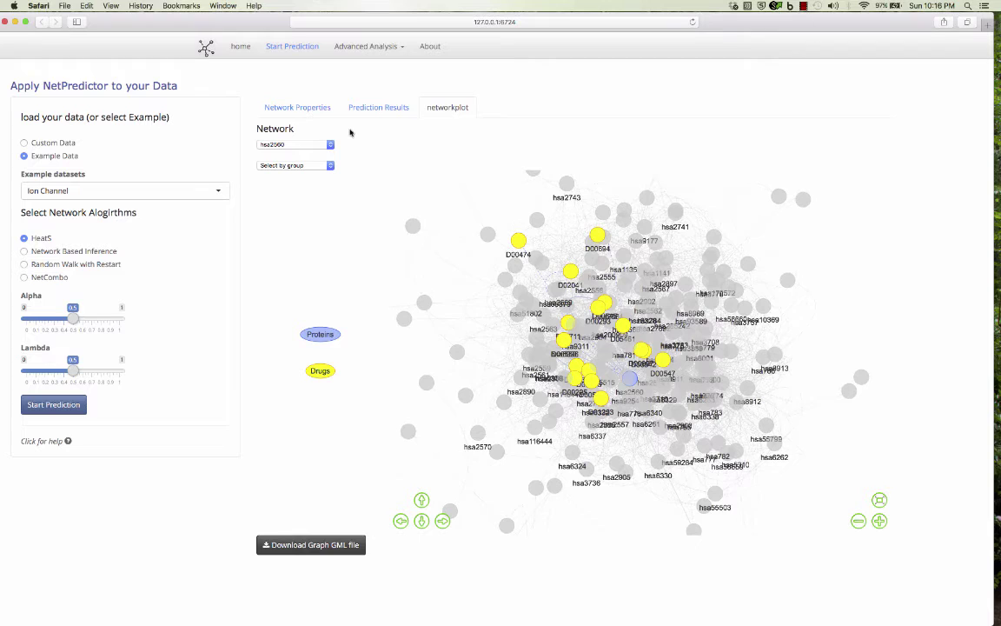
click(348, 48)
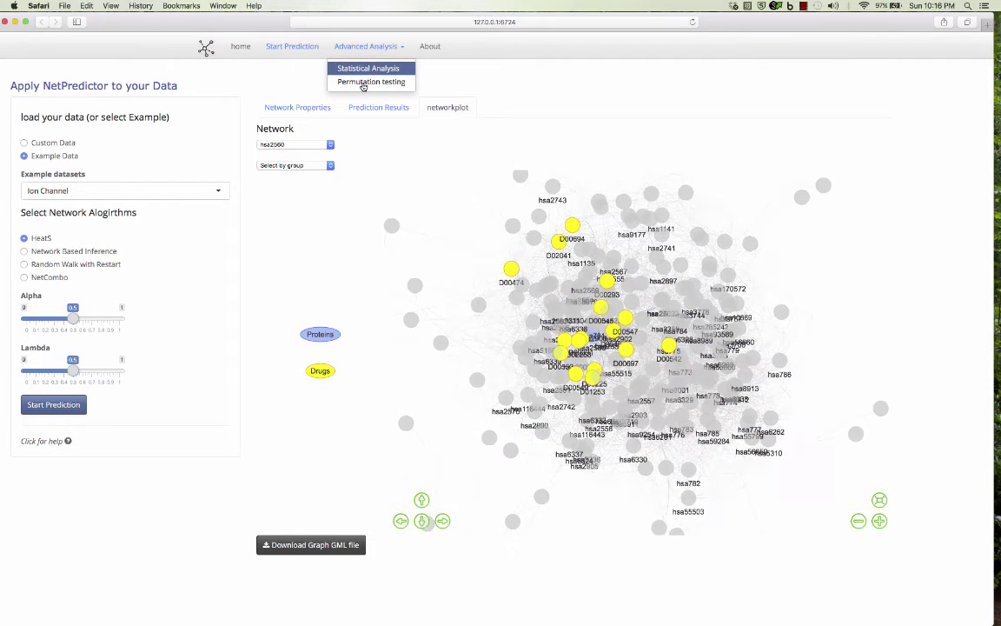
- On the Statistical Analysis page, keep 25 random links and frequency 2, and choose Network Based Inference
click(364, 69)
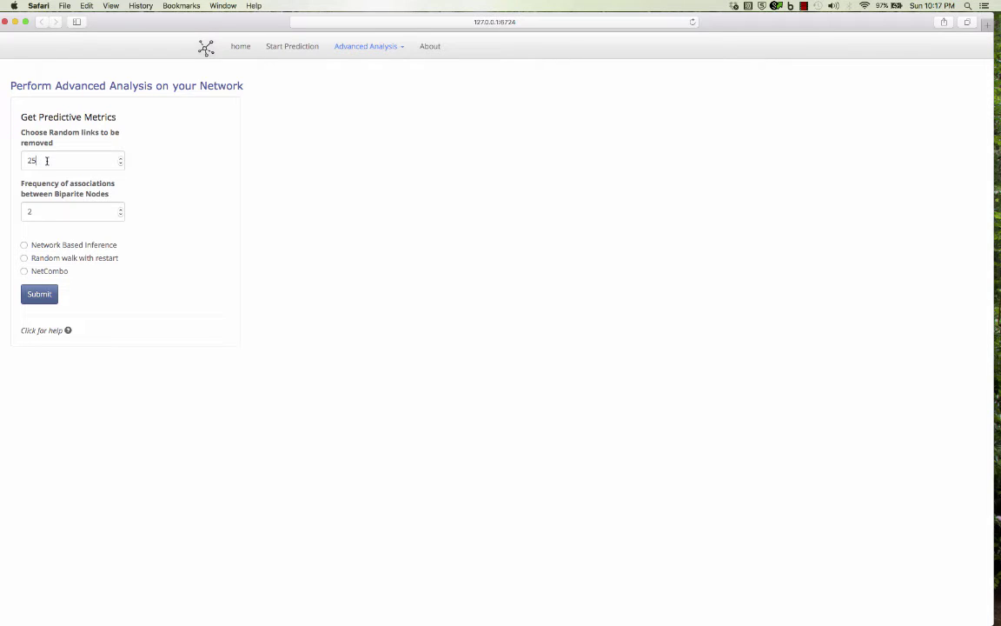
drag(47, 161, 21, 160)
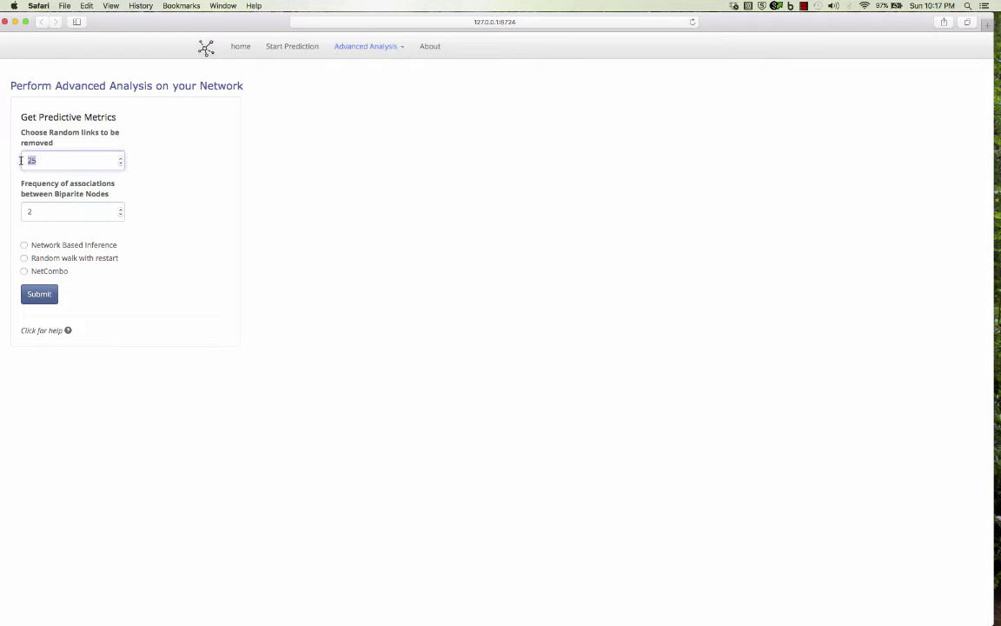
click(40, 212)
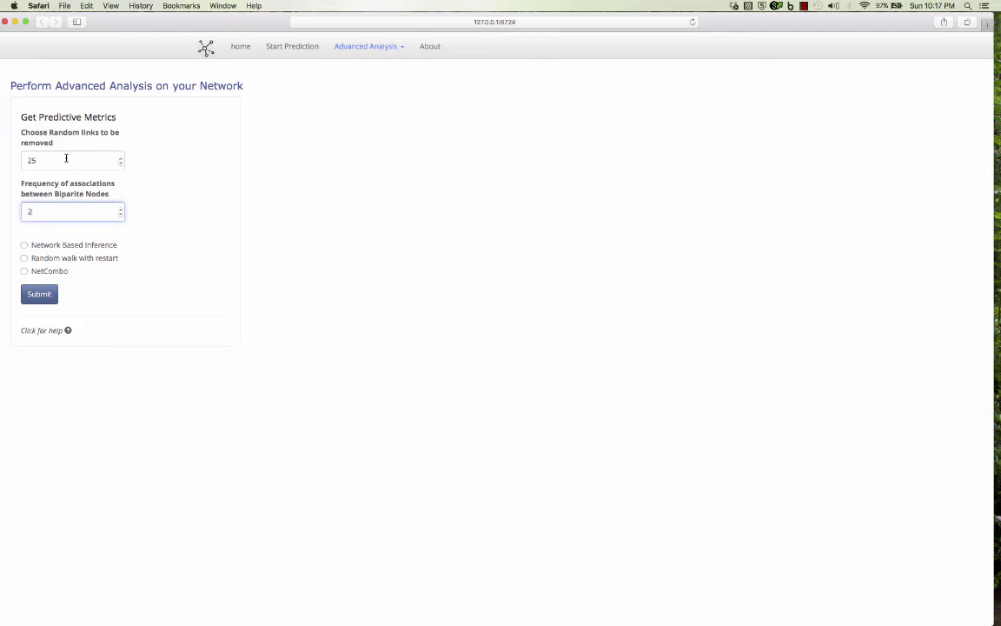
click(24, 245)
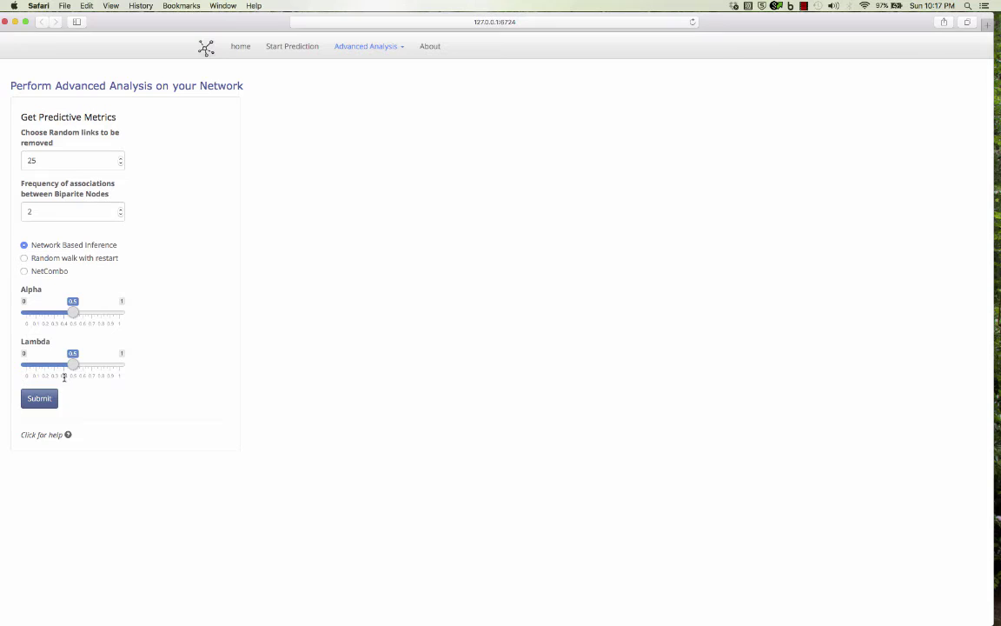
- Compute predictive metrics for NBI, then for Random Walk with Restart, with 25 links and frequency 2
click(43, 406)
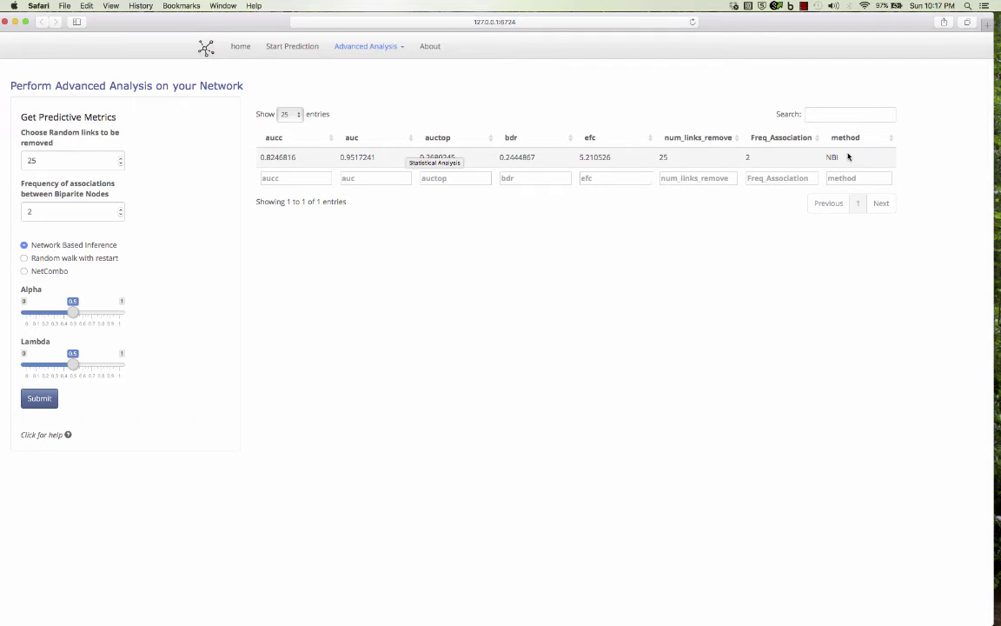
click(24, 258)
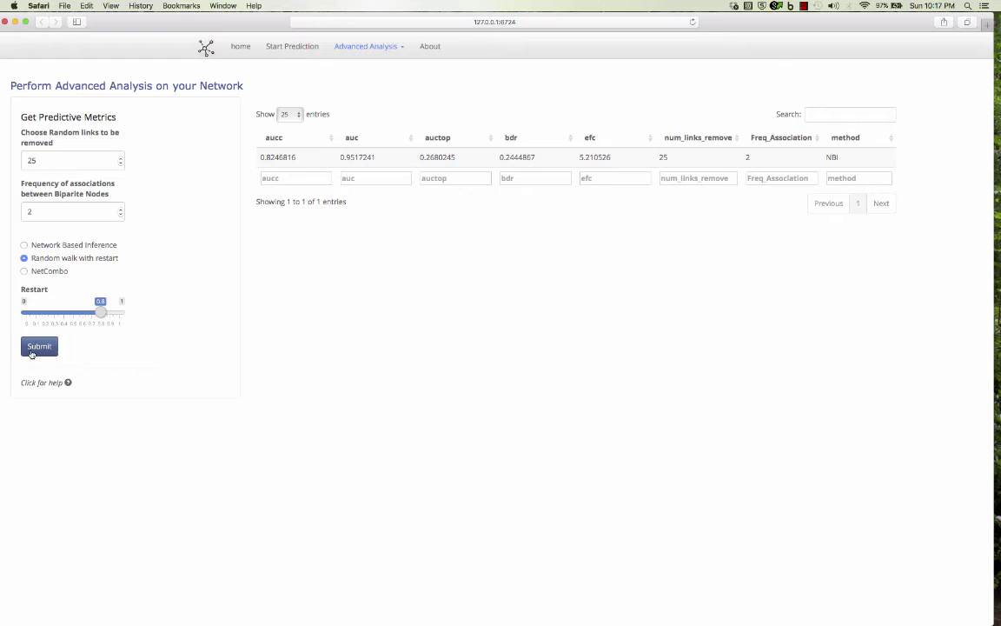
click(35, 347)
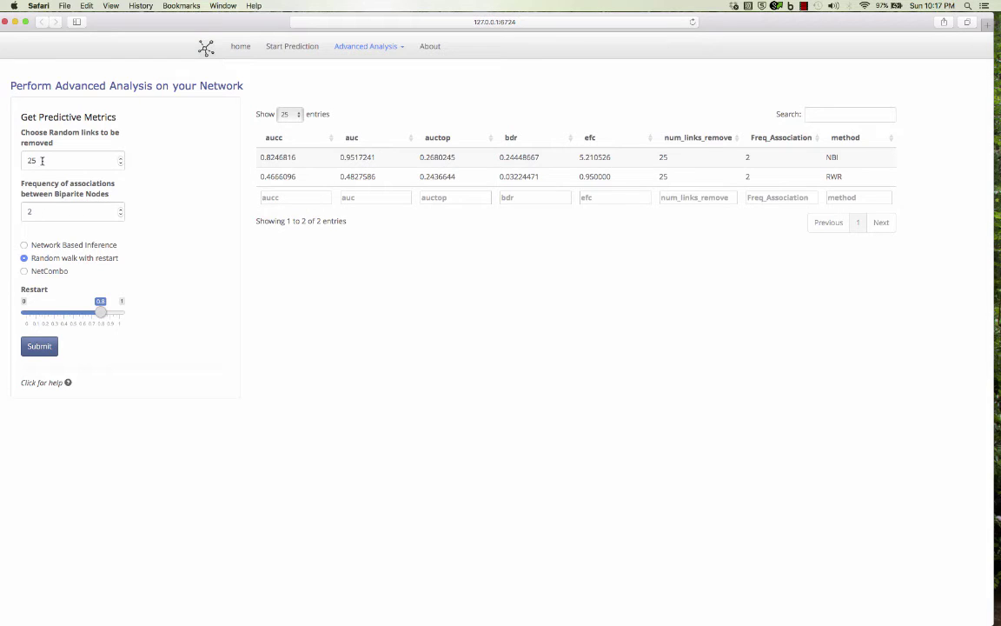
- Compute NBI metrics with 30 random links removed at frequency 2
click(41, 164)
double_click(41, 163)
text(30)
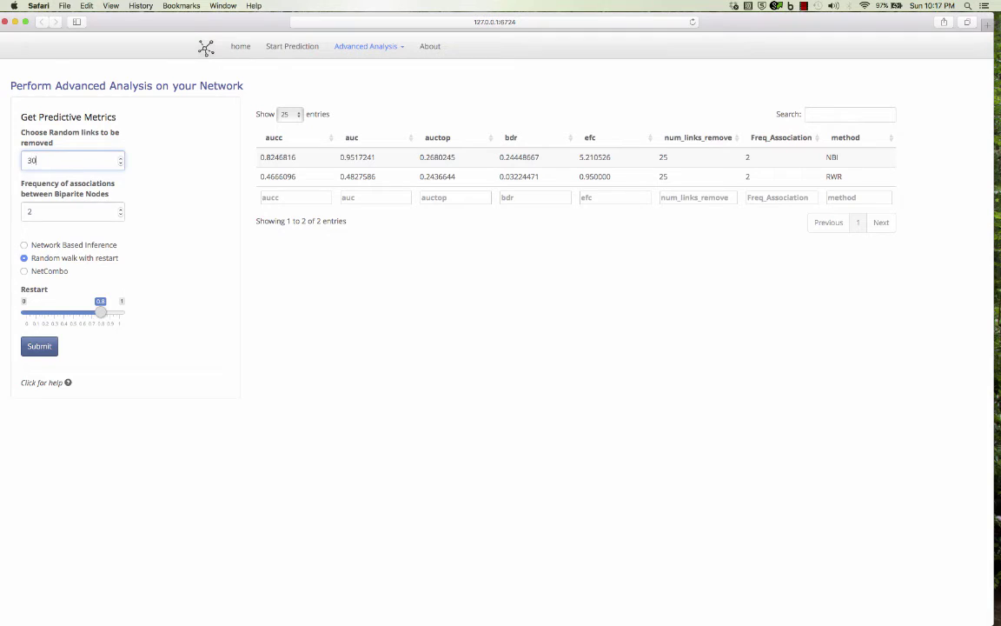
click(24, 246)
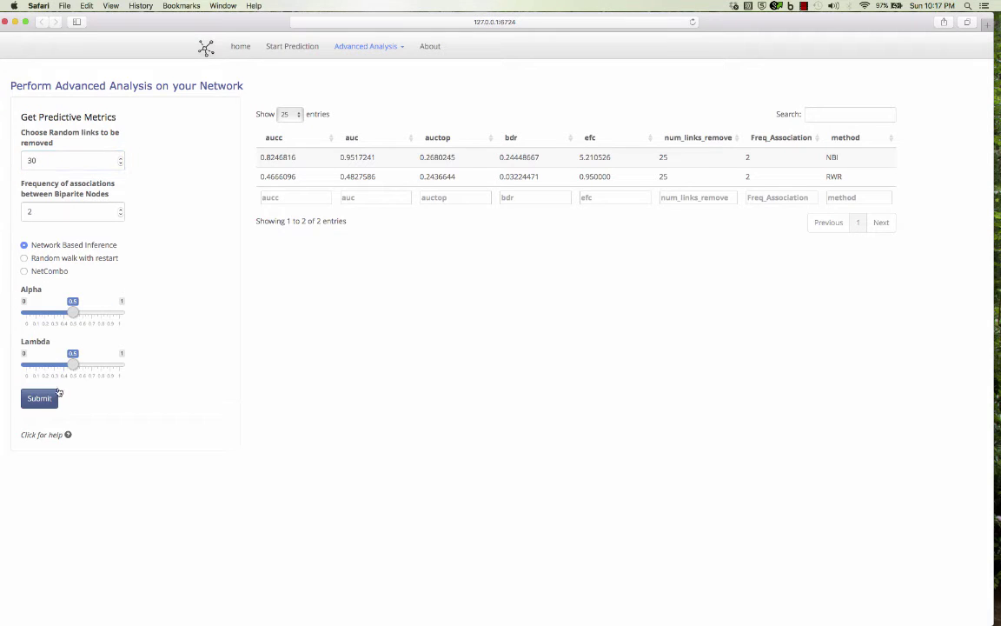
click(40, 401)
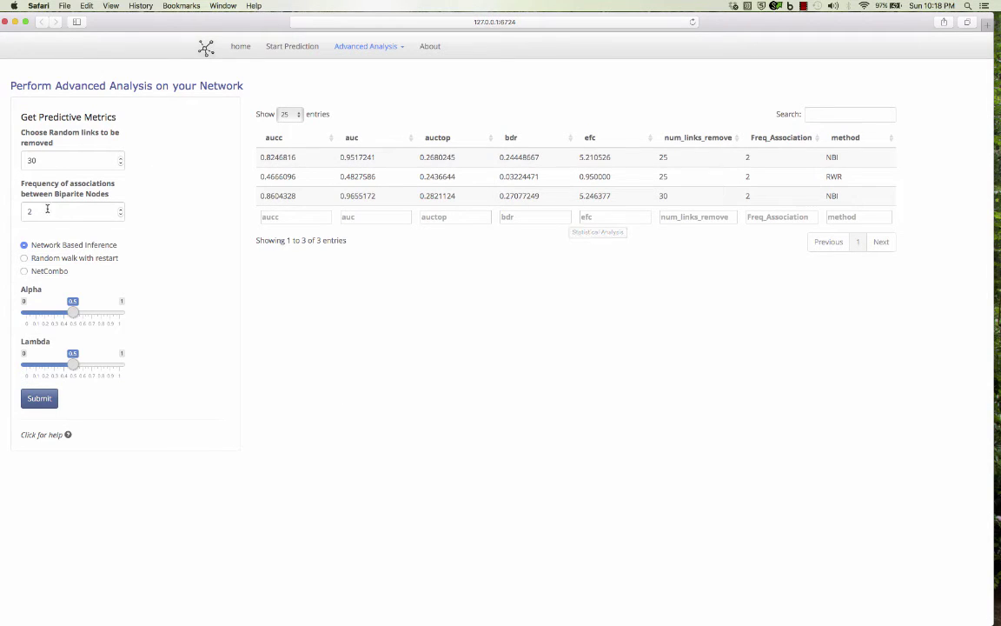
- Compute NBI metrics again with frequency changed to 1
drag(48, 211, 4, 215)
text(1)
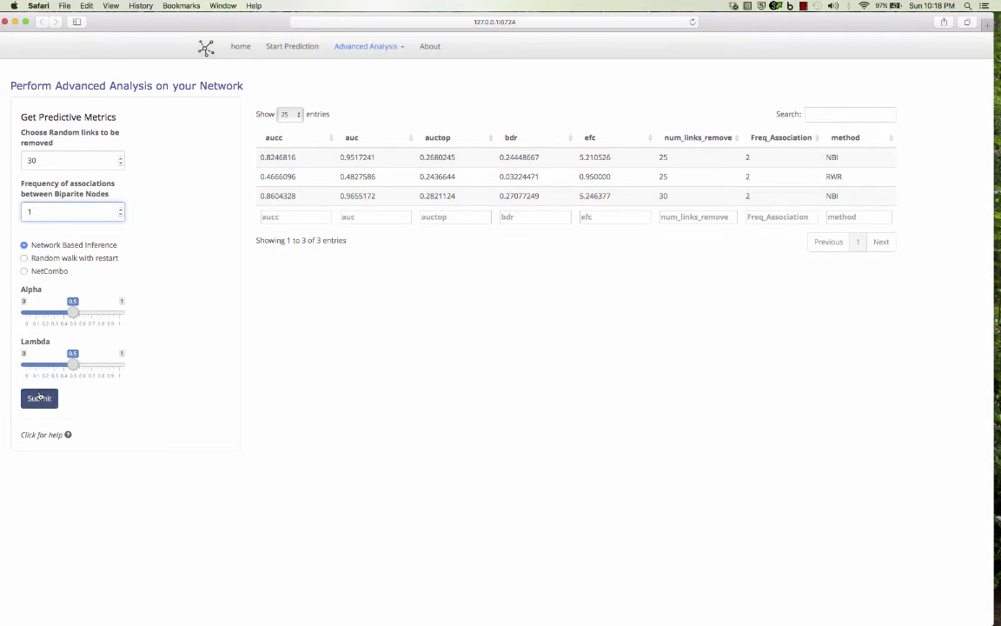
click(40, 398)
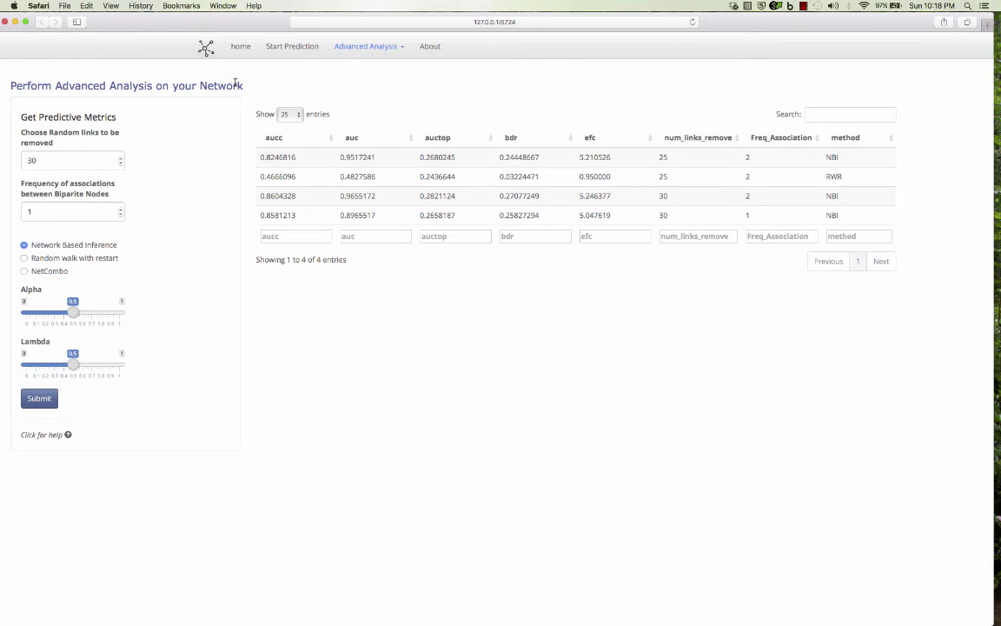
drag(51, 160, 19, 159)
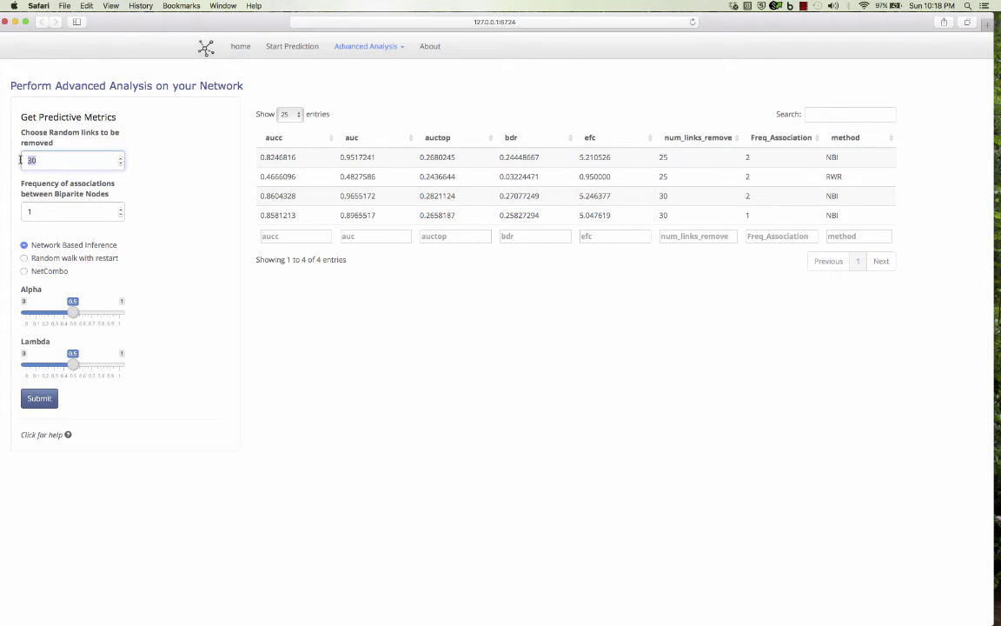
click(154, 166)
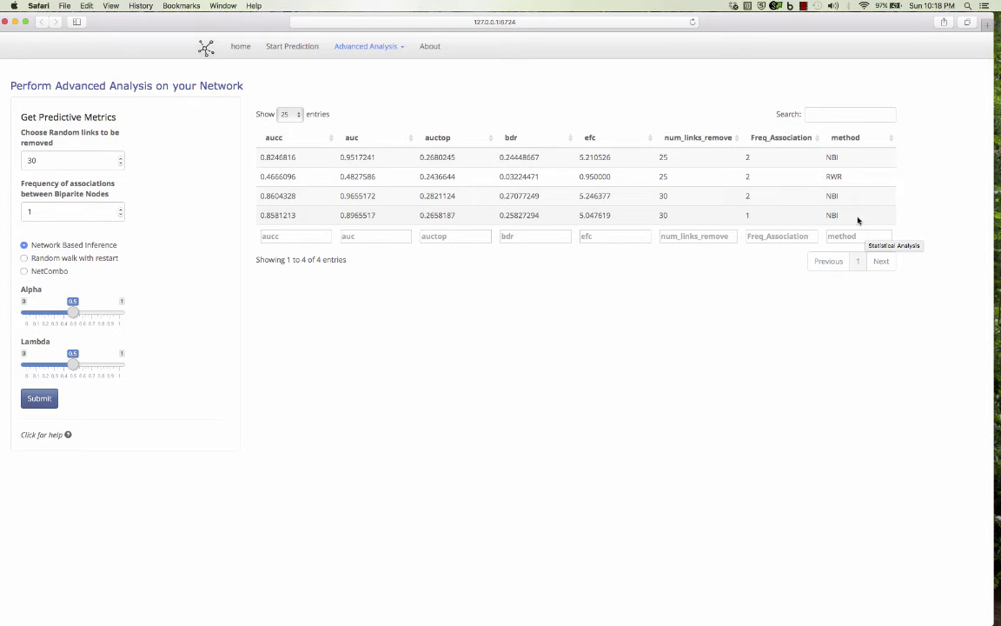
- Go to the Permutation testing page, set to 10 permutations and a 0.05 p-value, and focus the permutations field
click(369, 46)
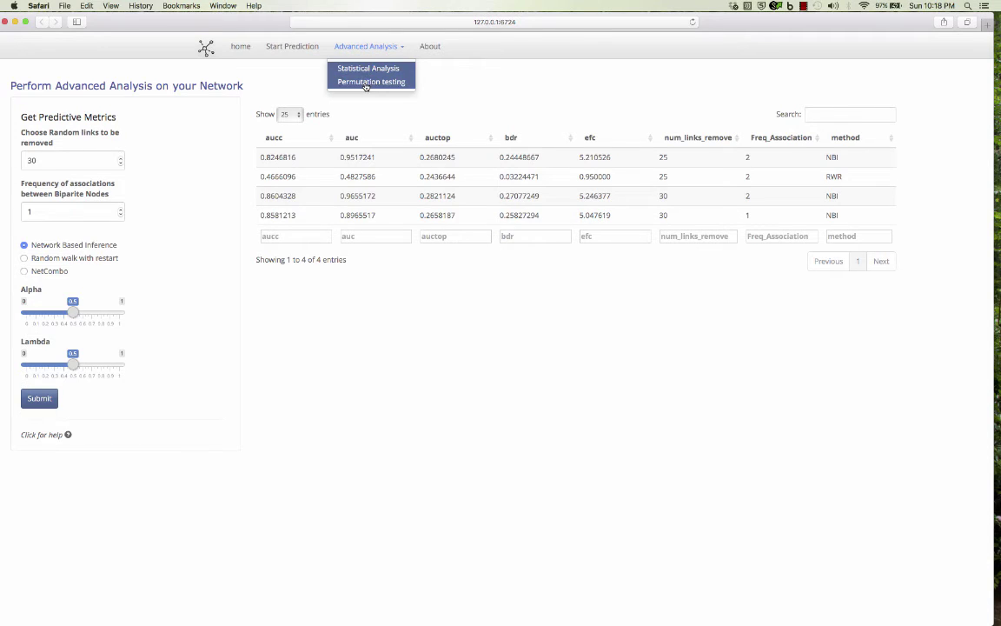
click(366, 83)
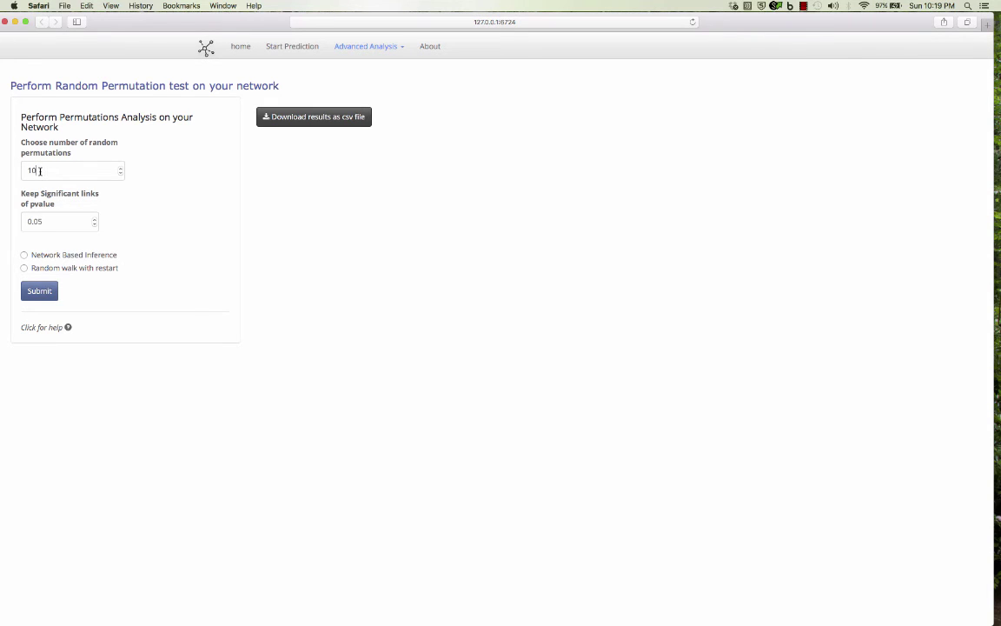
click(40, 171)
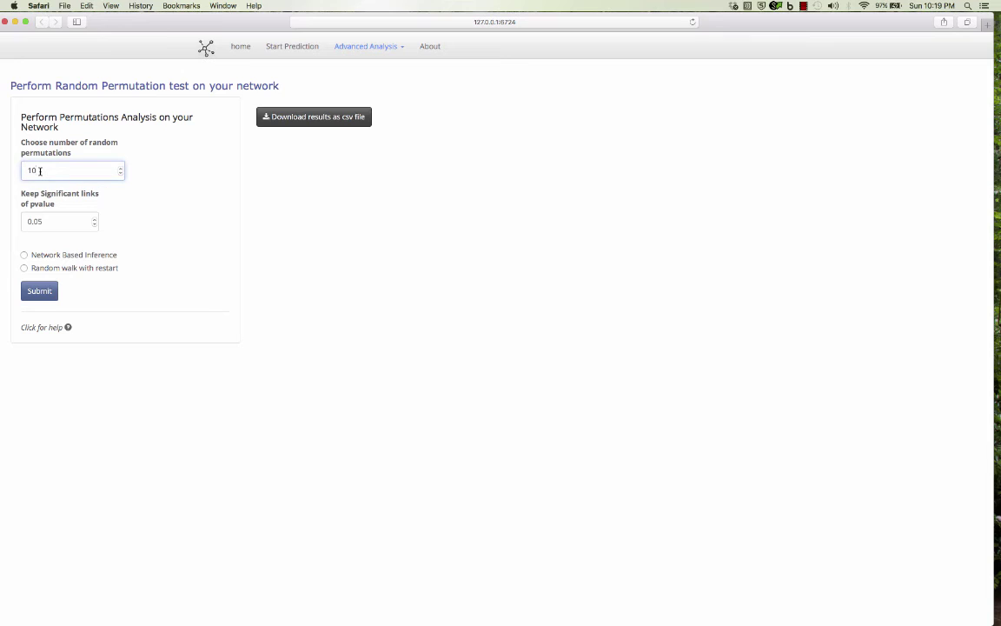
- Run the permutation test with Network Based Inference and scroll through the drug–target p-value results
click(24, 256)
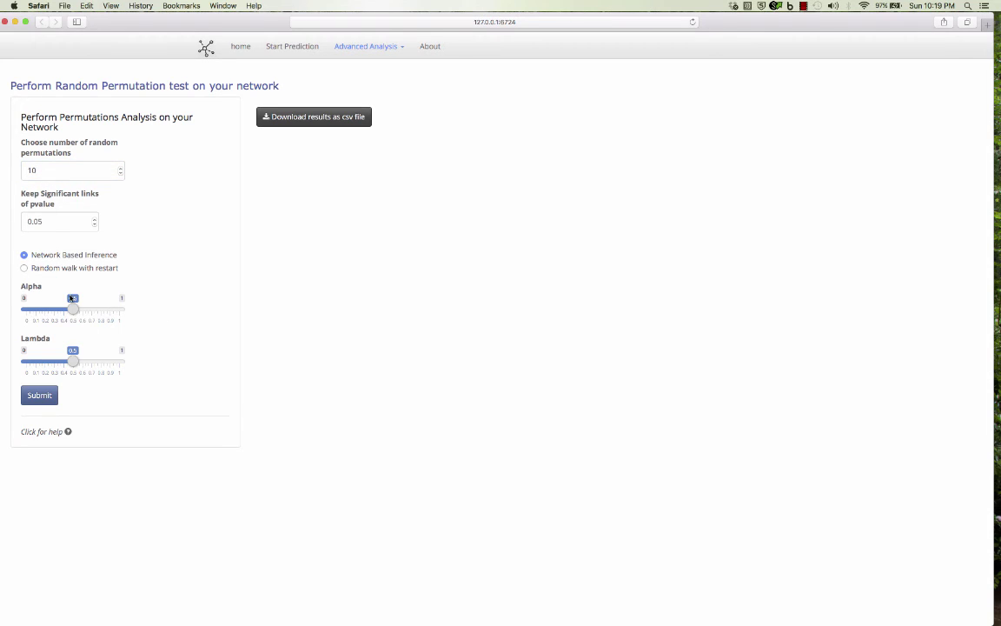
click(34, 395)
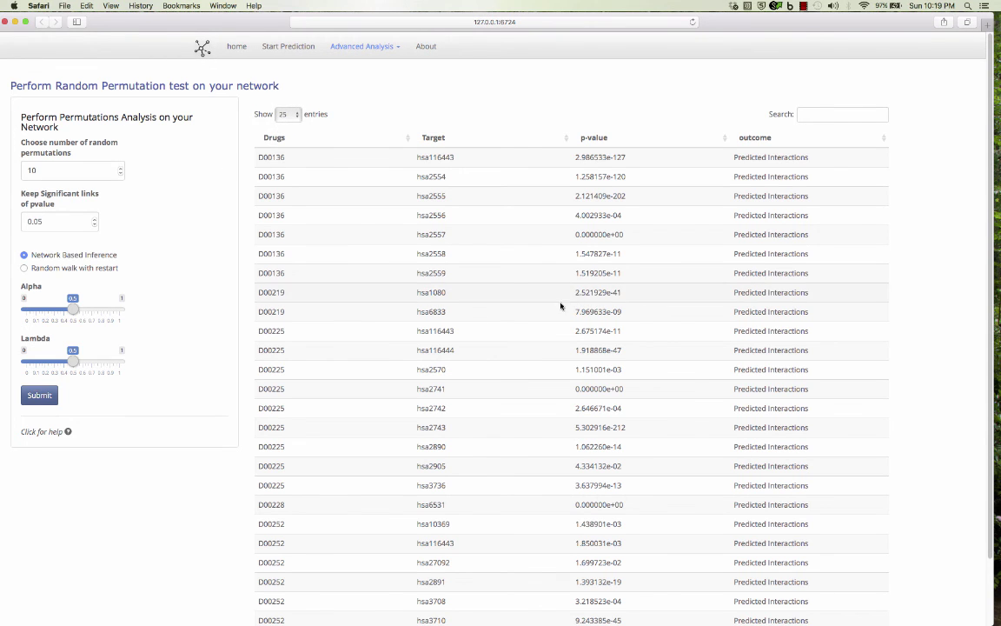
scroll(612, 359, down, 3)
scroll(538, 373, up, 3)
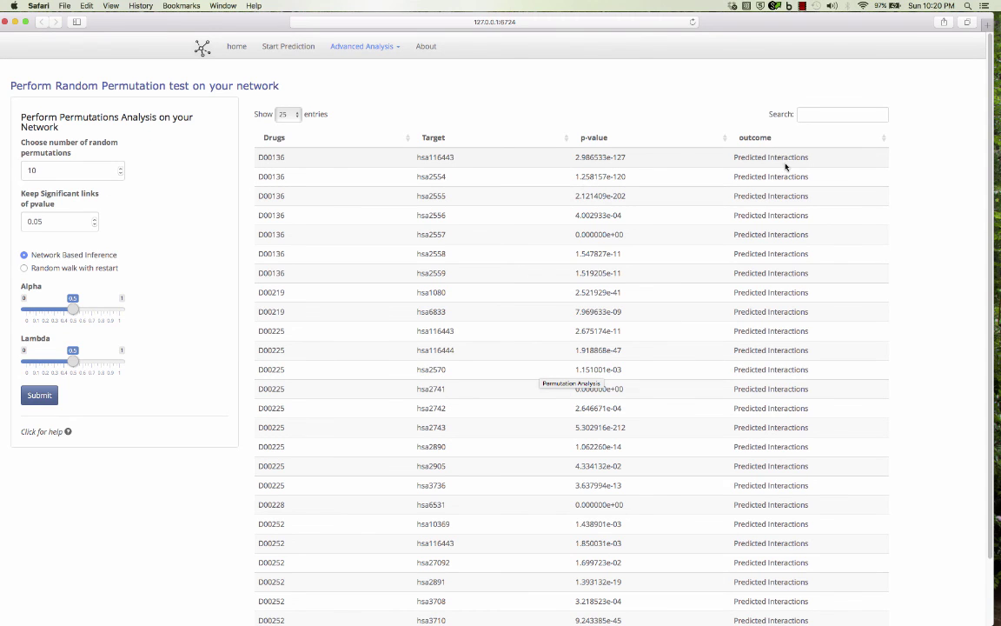
scroll(763, 413, down, 1)
scroll(762, 412, down, 2)
scroll(830, 80, up, 3)
- Search the permutation results for d00136, highlight its true and predicted interaction rows, then select the permutations value 10
click(810, 117)
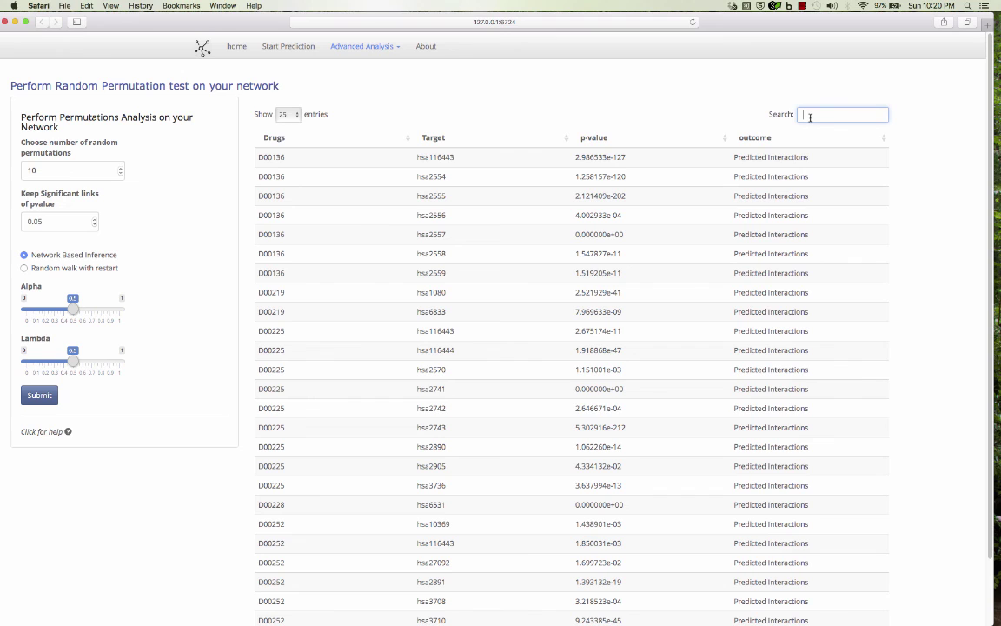
text(d00136)
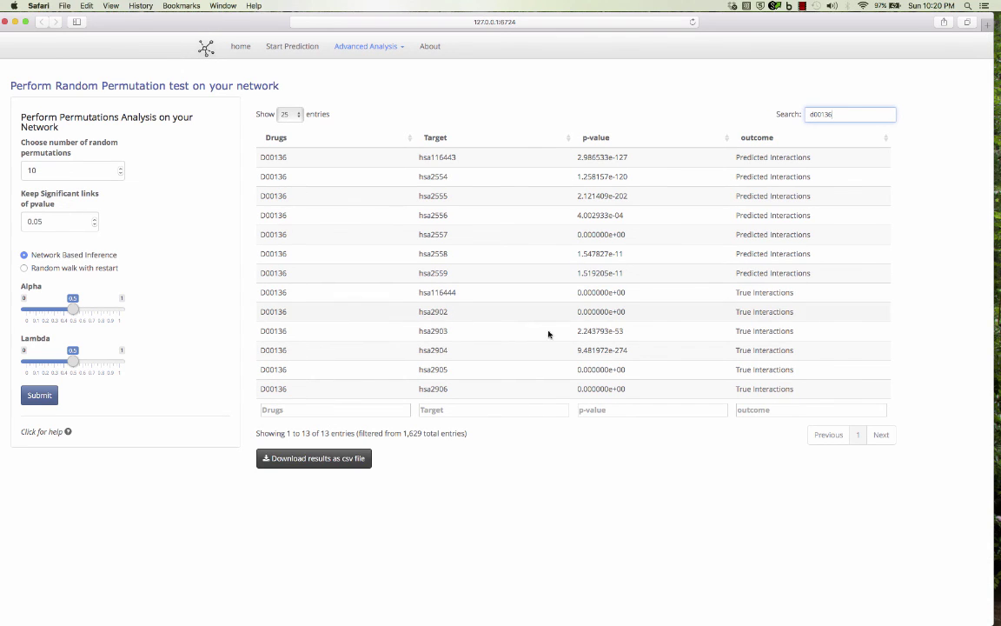
drag(809, 389, 304, 282)
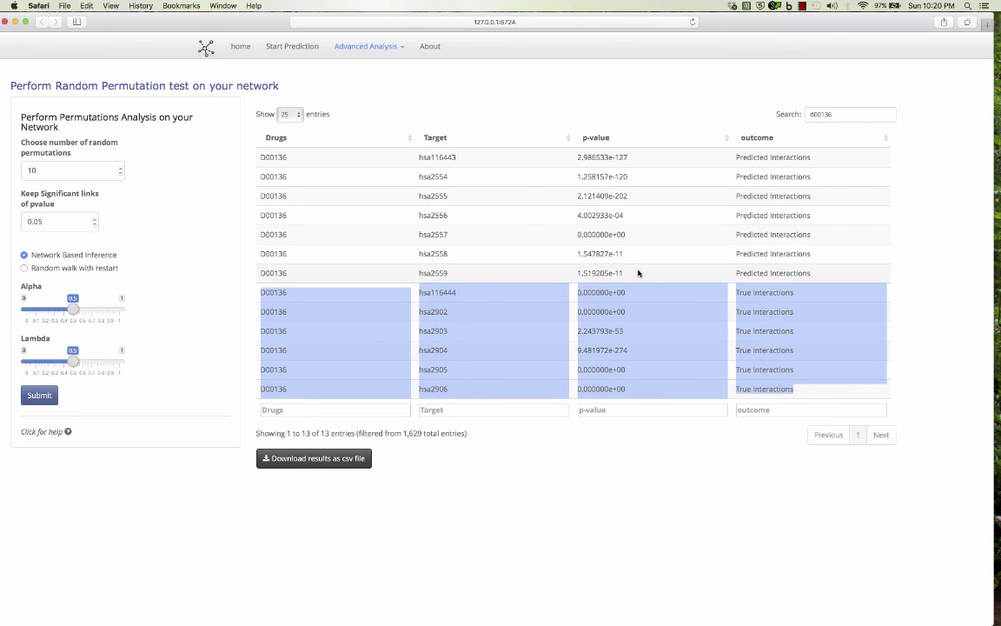
drag(637, 273, 385, 163)
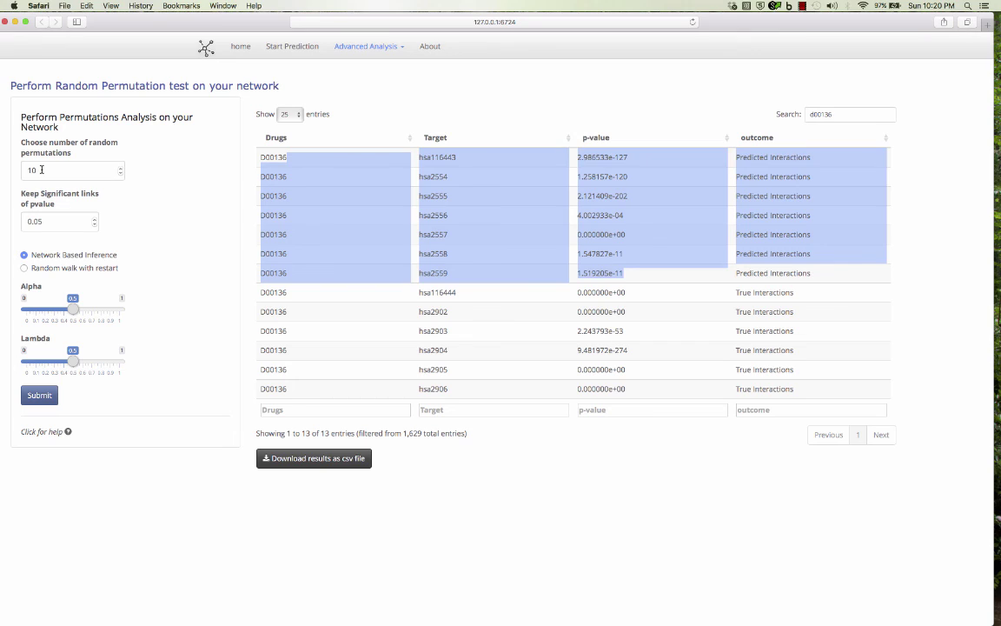
click(40, 169)
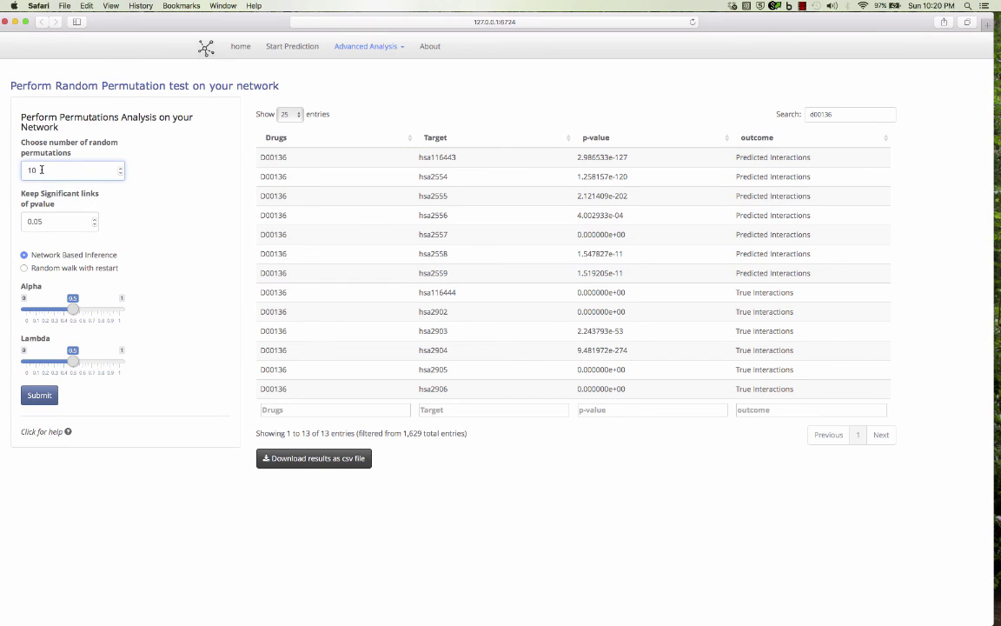
double_click(44, 170)
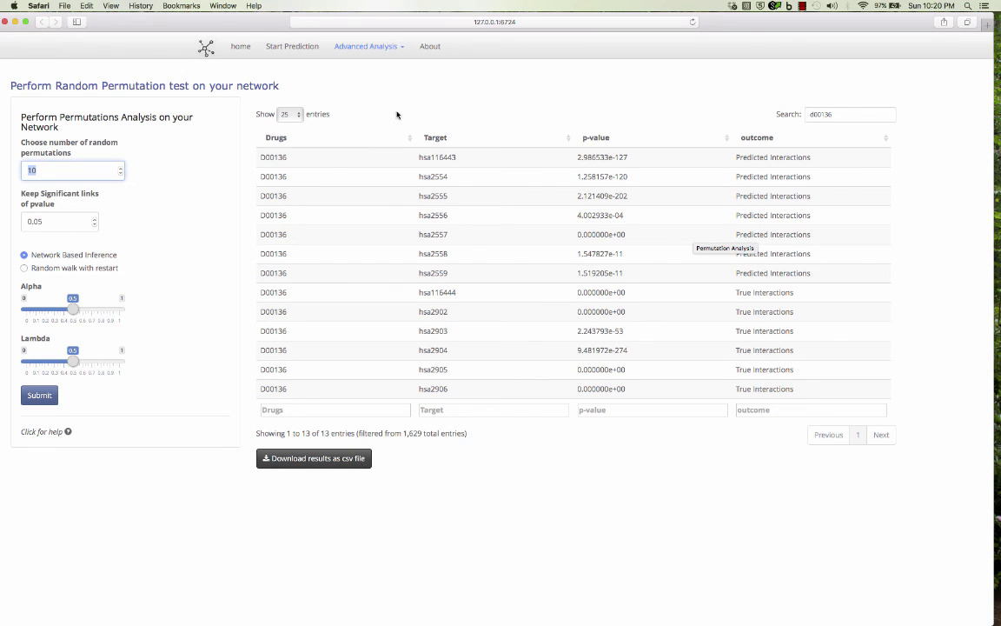
- Go to the About page showing version 1.0.1, source and acknowledgements
click(432, 44)
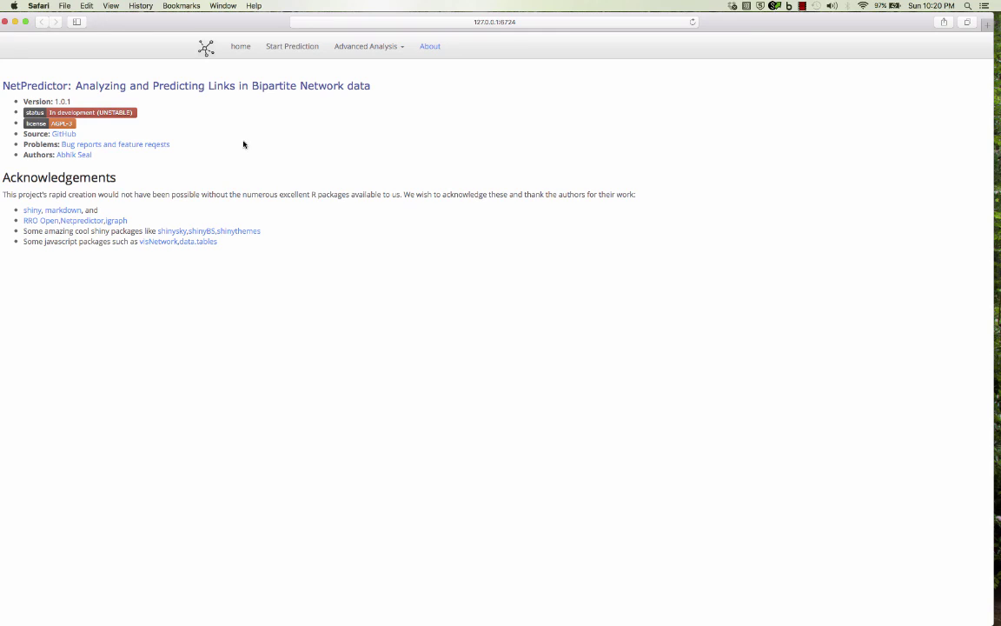